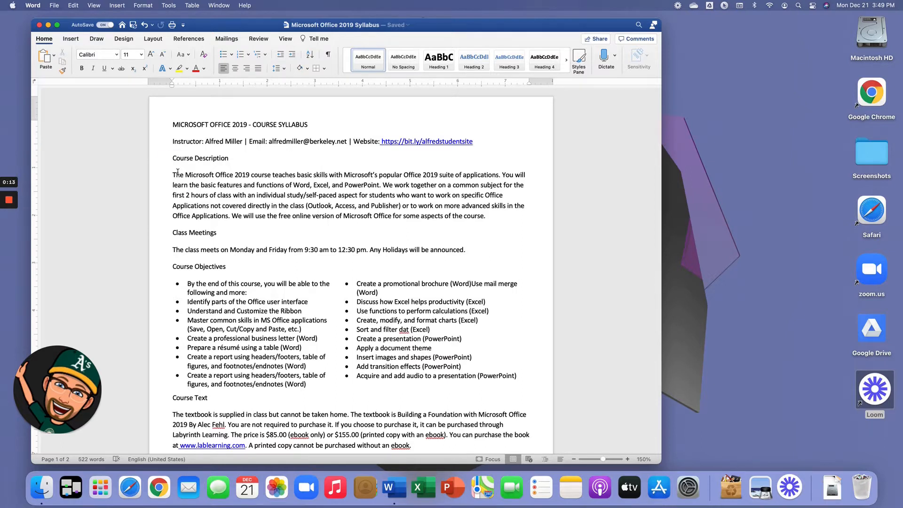
pyautogui.click(189, 141)
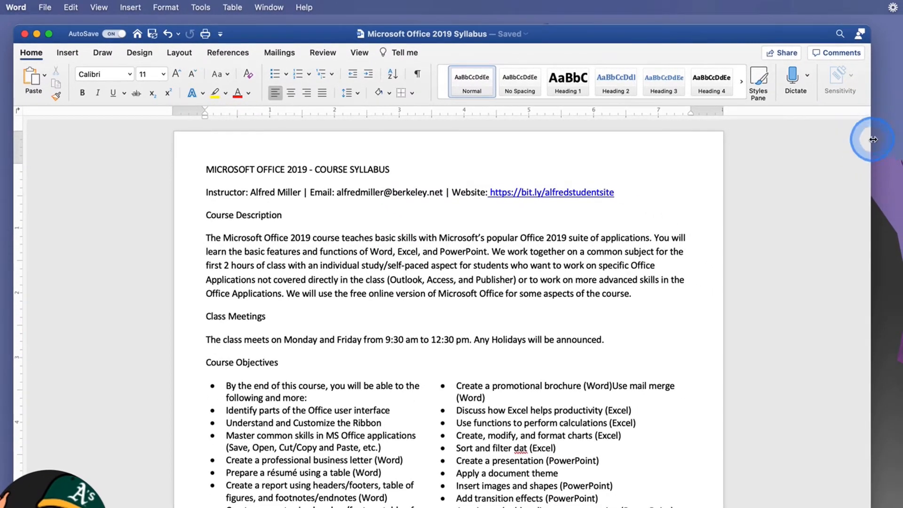
pyautogui.moveTo(873, 139); pyautogui.dragTo(553, 171)
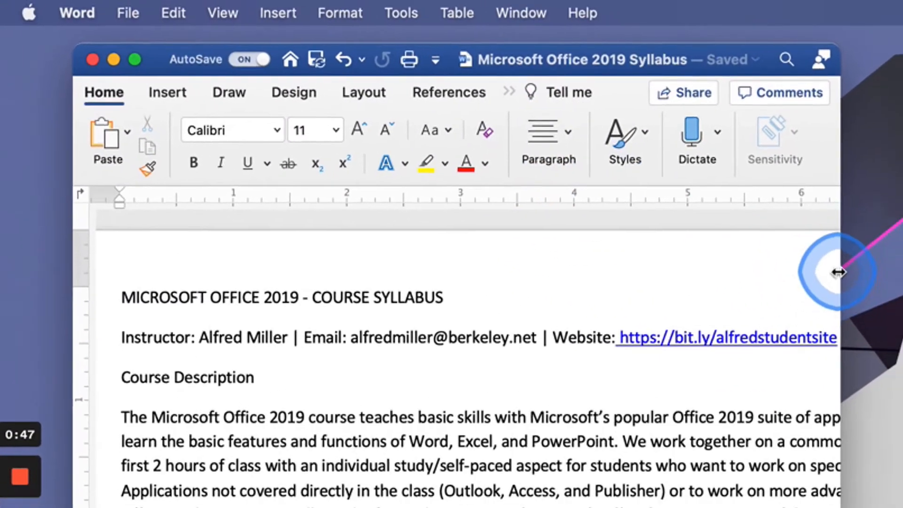
pyautogui.moveTo(839, 272); pyautogui.dragTo(902, 236)
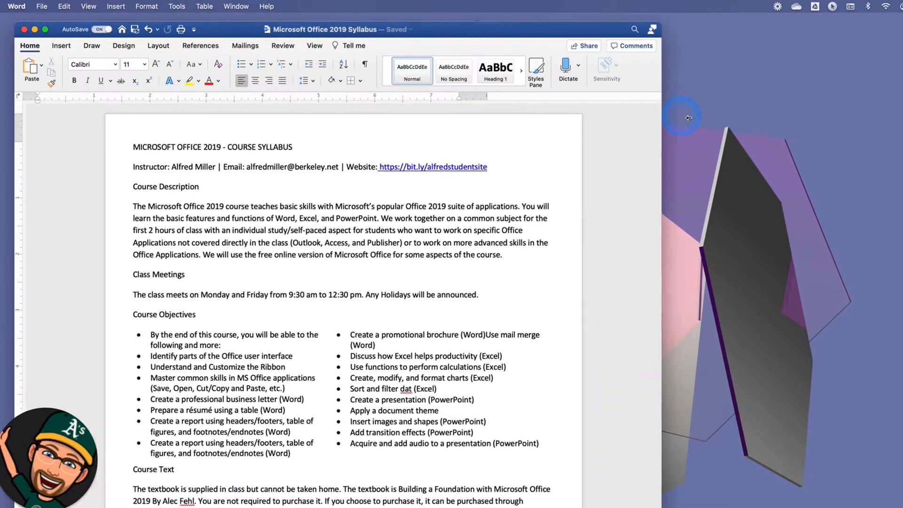
pyautogui.moveTo(689, 117); pyautogui.dragTo(695, 117)
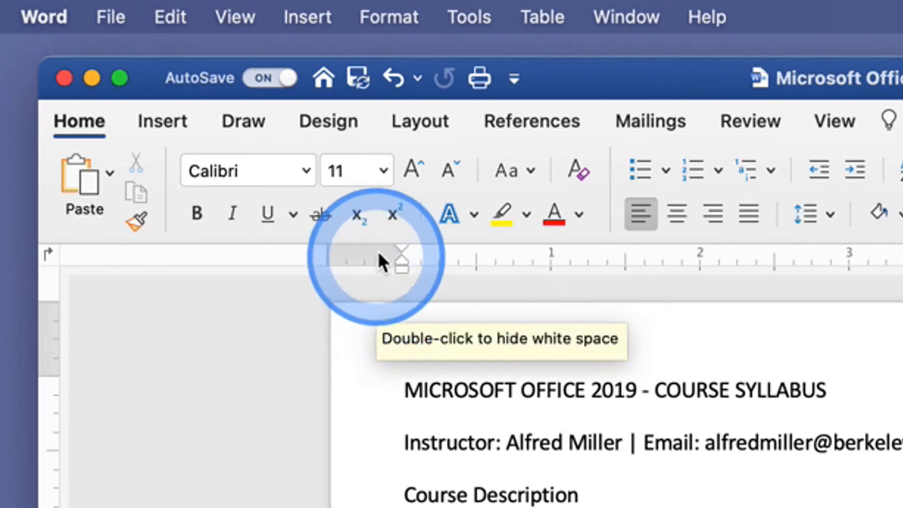
pyautogui.click(389, 21)
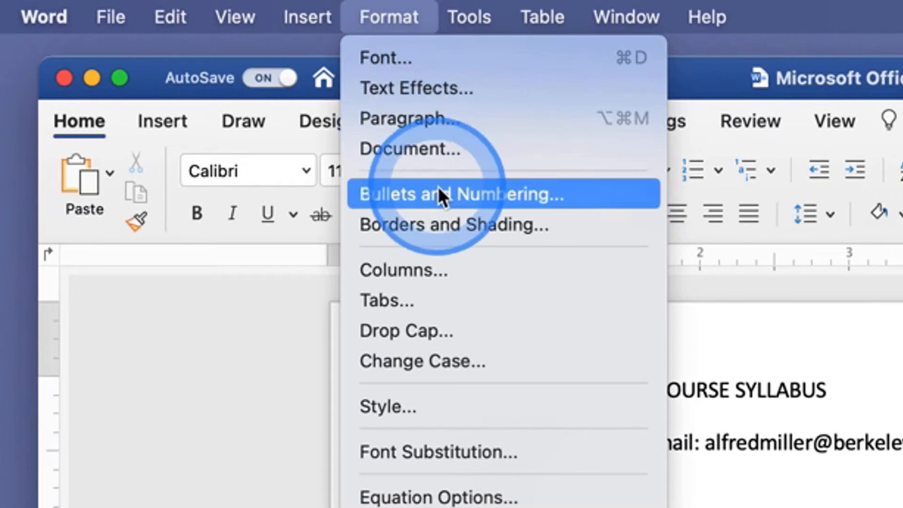
pyautogui.click(376, 360)
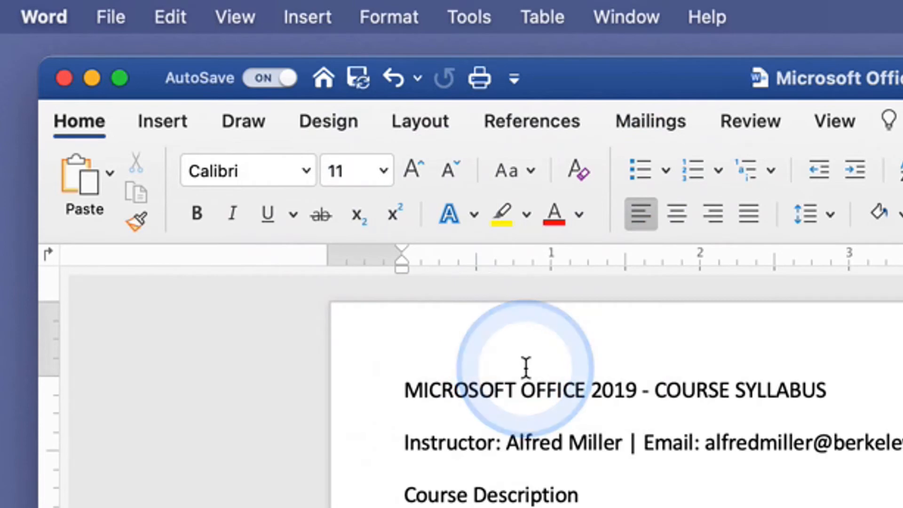
pyautogui.click(504, 389)
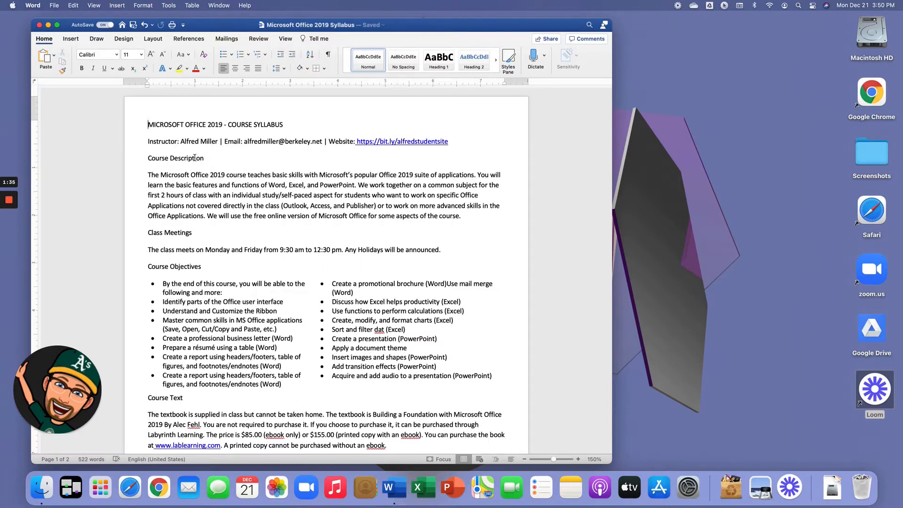
# Apply the Ayuthaya font to the entire document, then undo the font change
pyautogui.press('super+a')
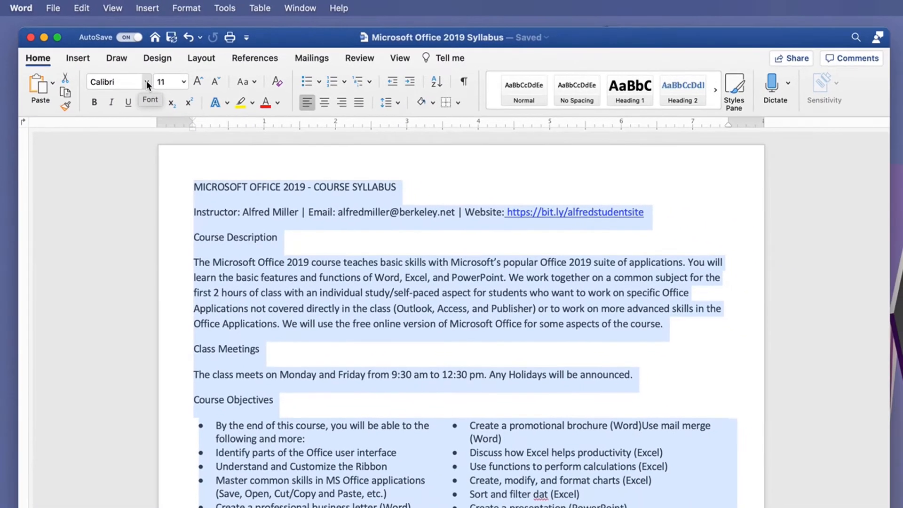
pyautogui.click(146, 83)
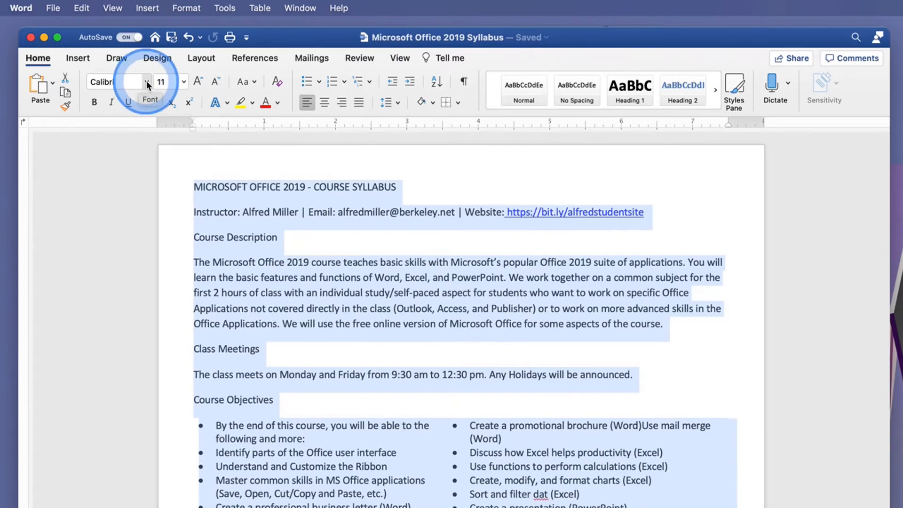
pyautogui.click(146, 83)
pyautogui.click(147, 83)
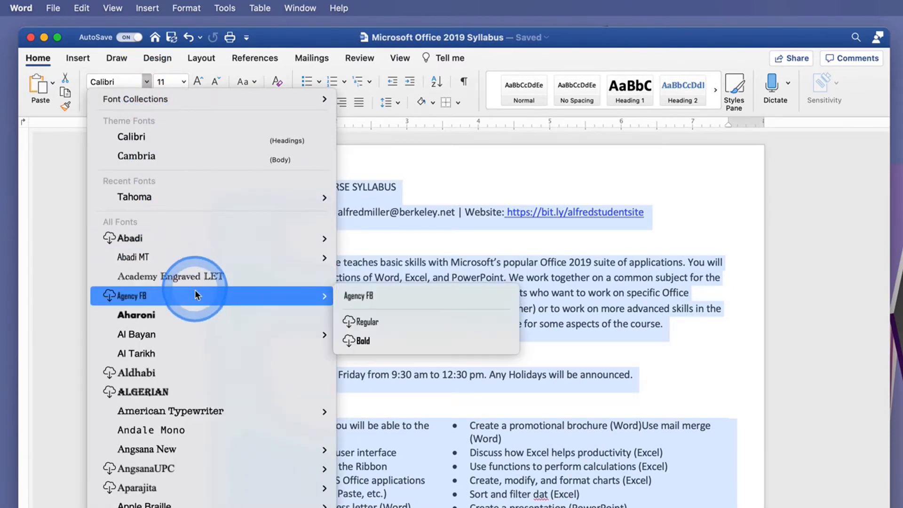
pyautogui.scroll(-10, 226, 432)
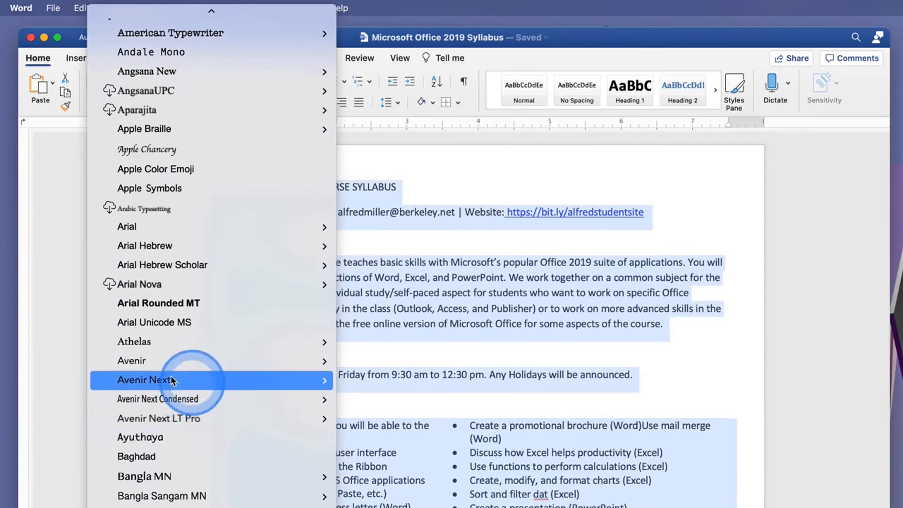
pyautogui.click(169, 442)
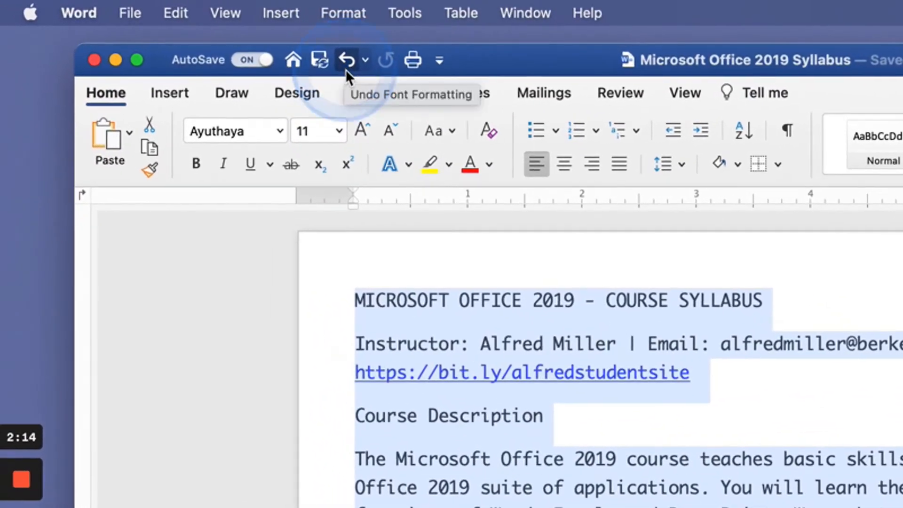
pyautogui.click(343, 66)
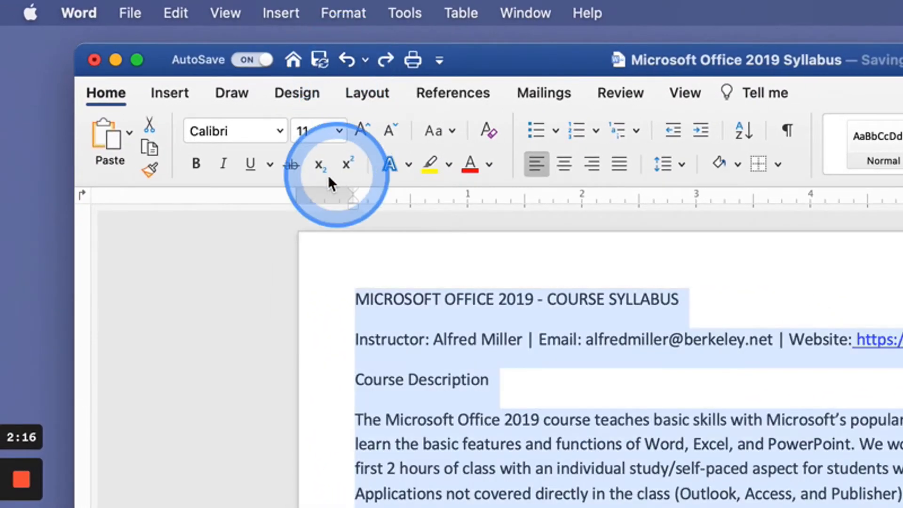
# Set the entire document's font to Abadi MT at 12 pt
pyautogui.click(282, 131)
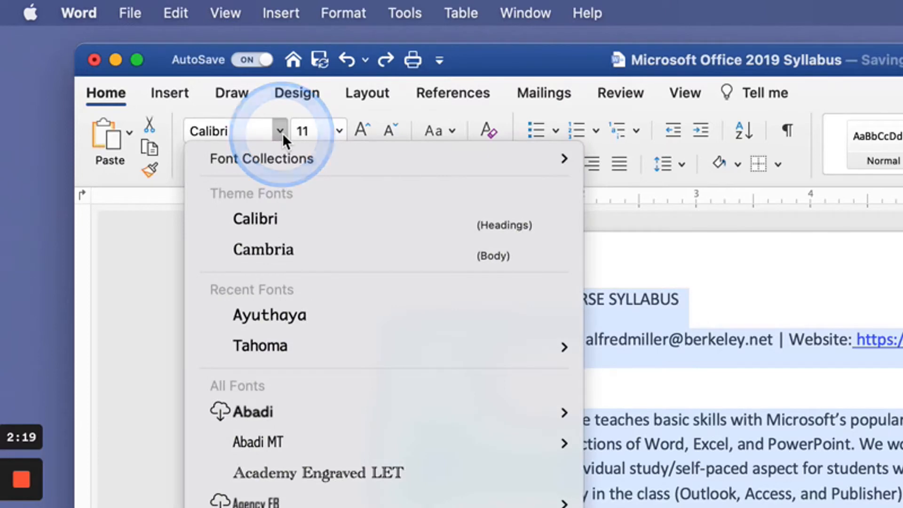
pyautogui.click(288, 441)
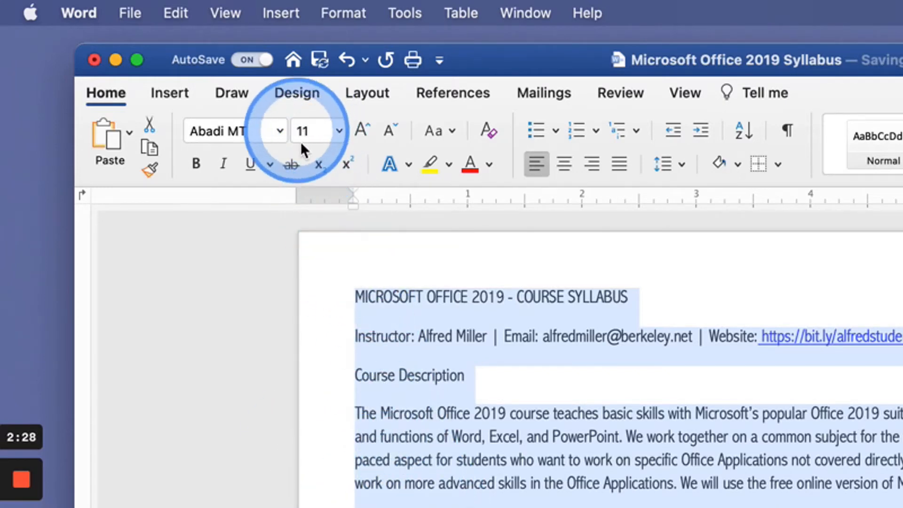
pyautogui.click(339, 131)
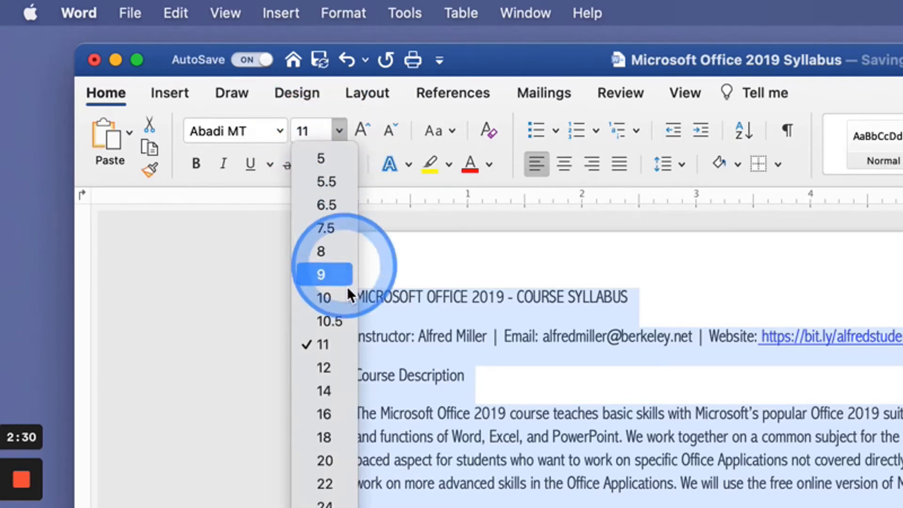
pyautogui.click(343, 366)
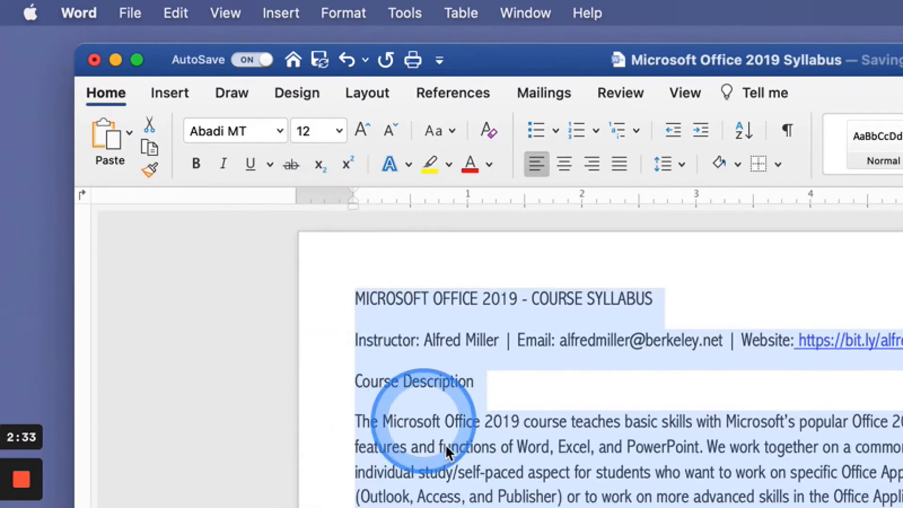
pyautogui.click(478, 466)
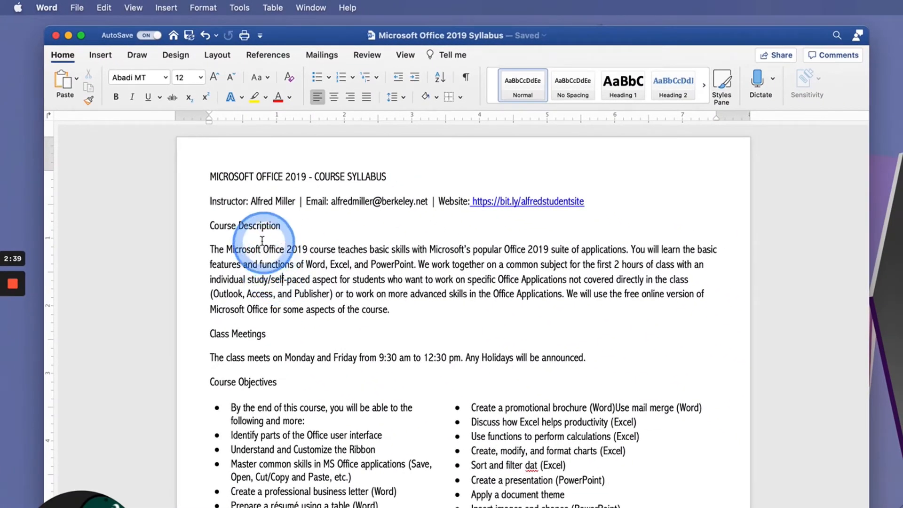
pyautogui.click(238, 226)
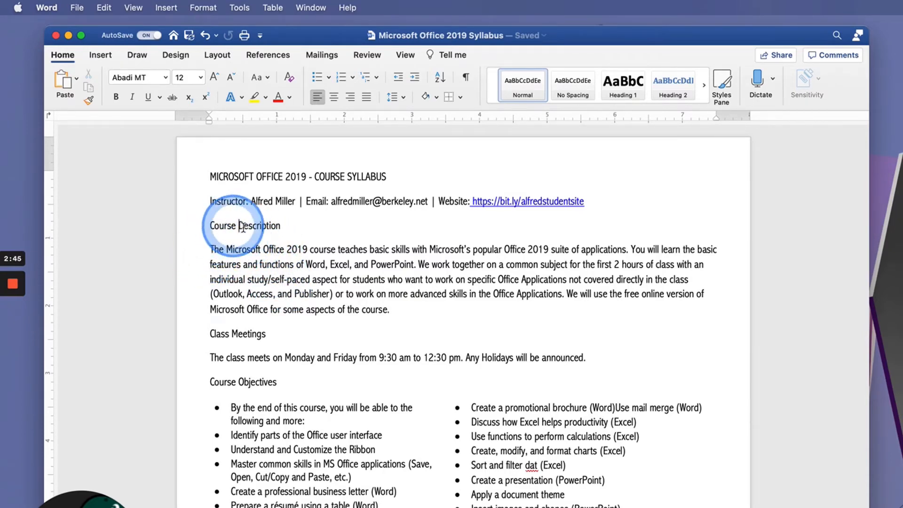
pyautogui.click(209, 250)
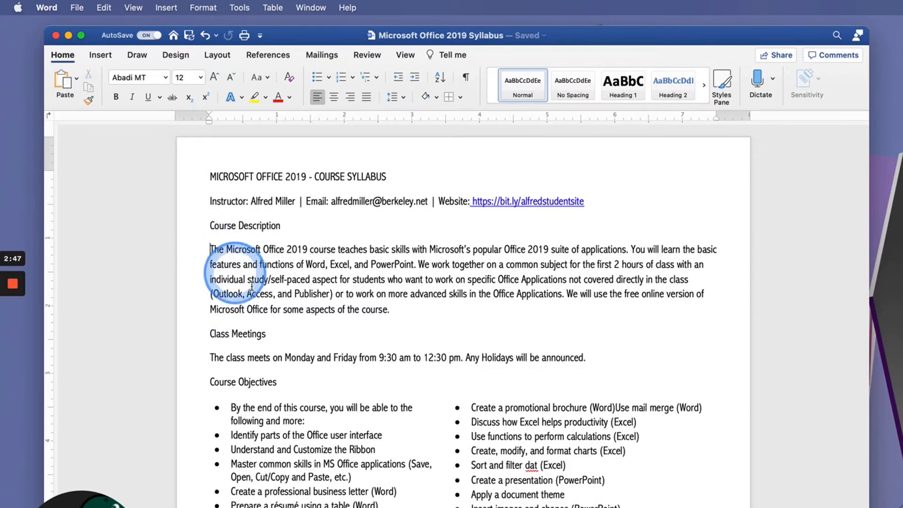
pyautogui.press('BackSpace')
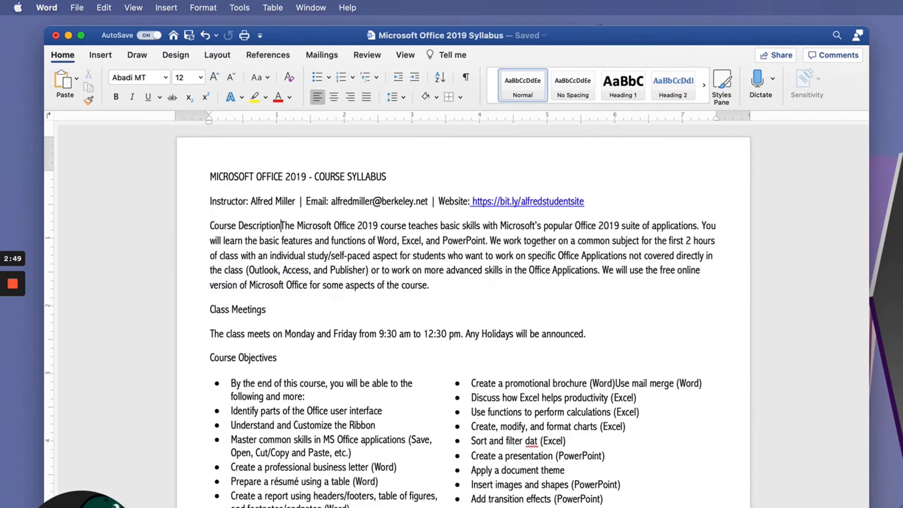
pyautogui.press('Return')
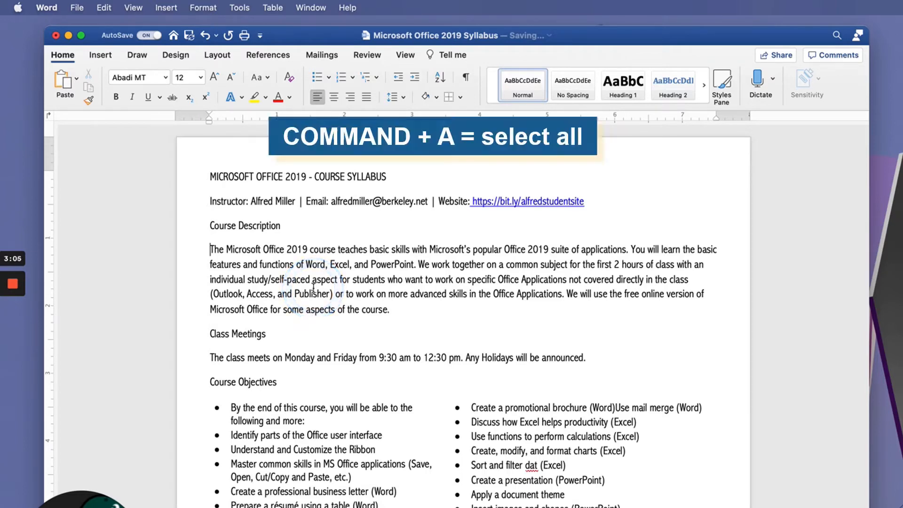
# Set the spacing after paragraphs to 0 for the whole document in the Paragraph settings
pyautogui.press('super+a')
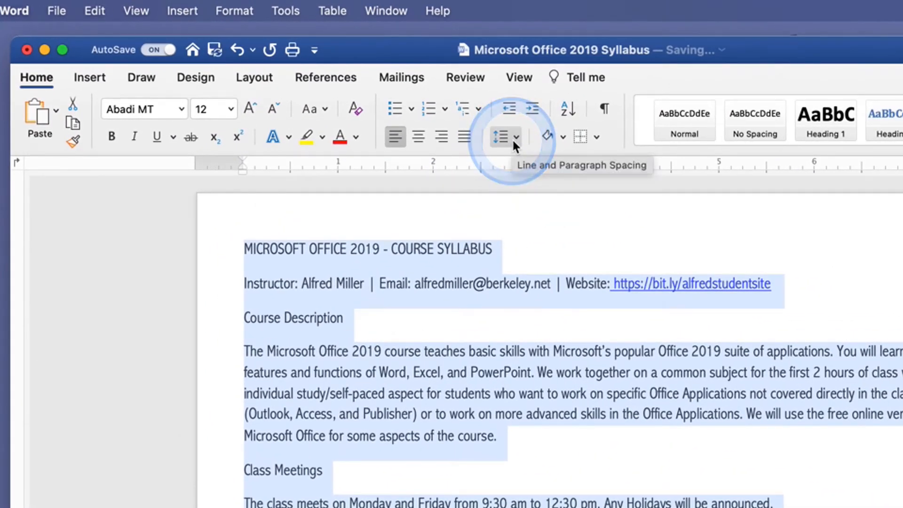
pyautogui.click(513, 142)
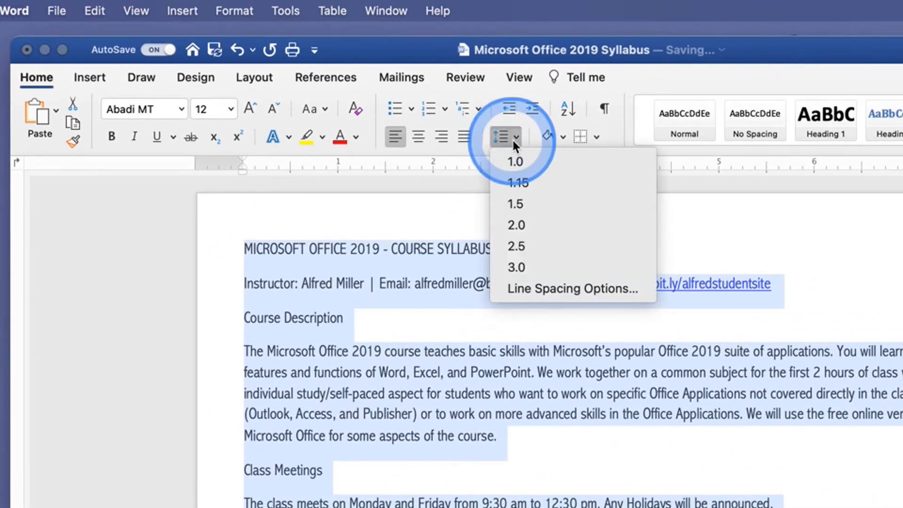
pyautogui.click(537, 290)
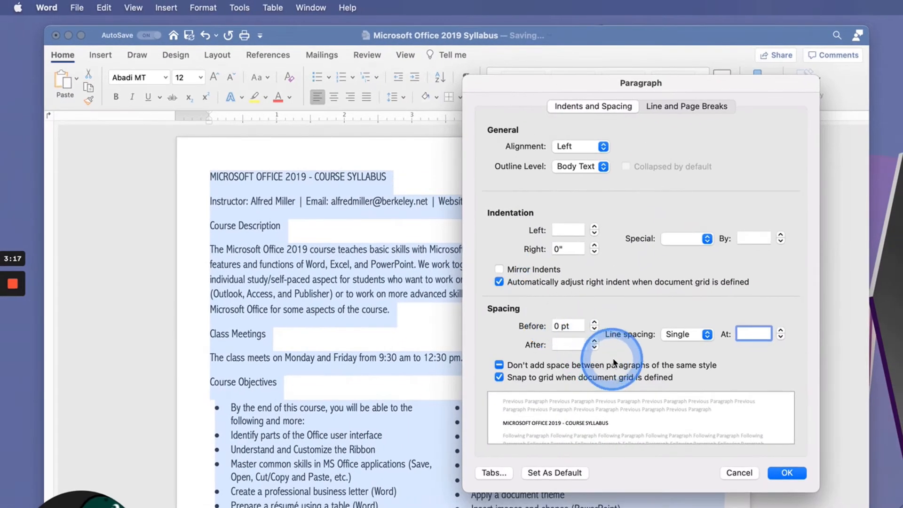
pyautogui.click(569, 344)
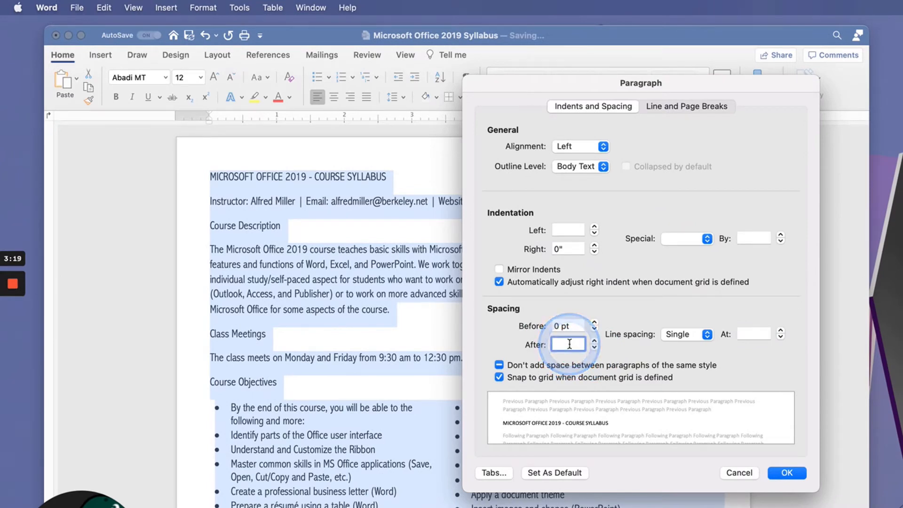
pyautogui.write('0')
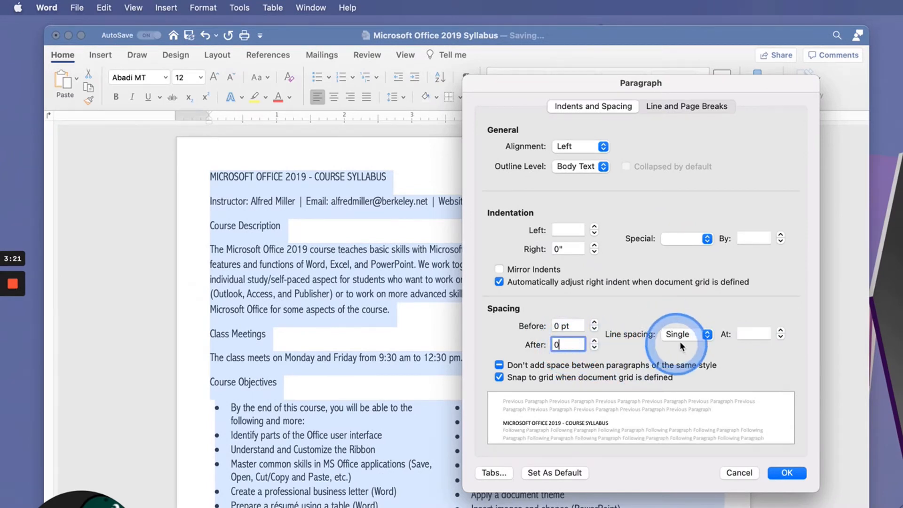
pyautogui.click(784, 473)
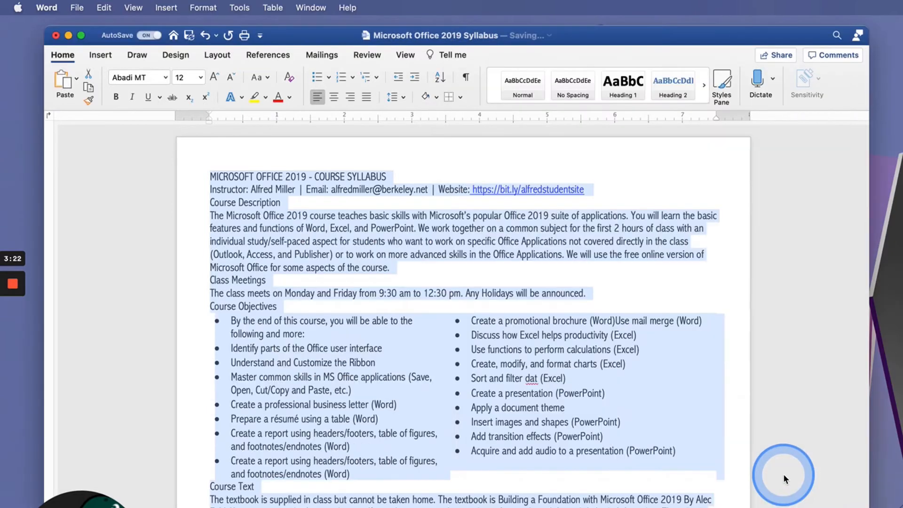
# Insert blank lines above the Instructor line and the Course Description heading
pyautogui.click(227, 269)
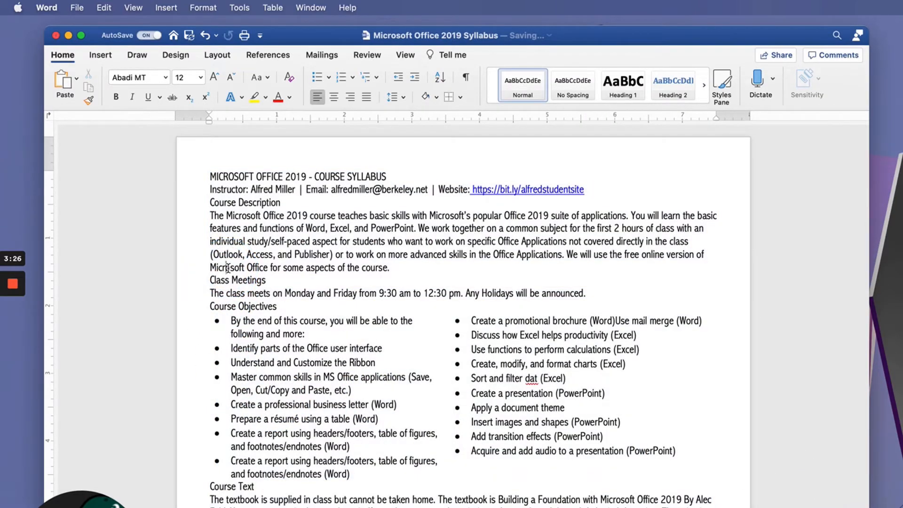
pyautogui.click(210, 193)
pyautogui.press('Return')
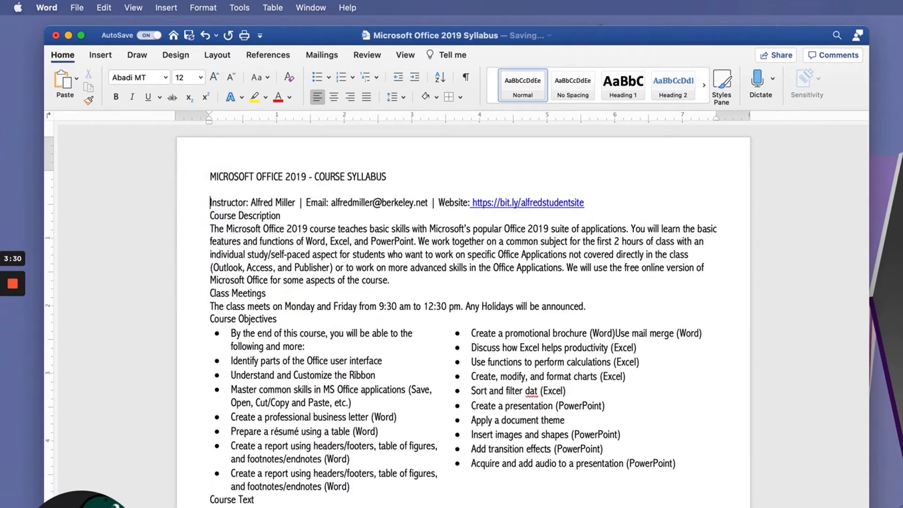
pyautogui.click(210, 217)
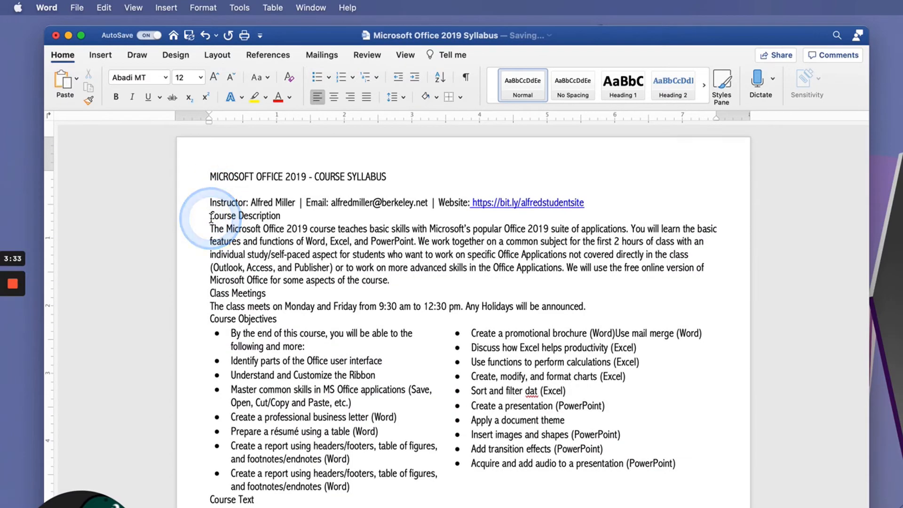
pyautogui.press('Return')
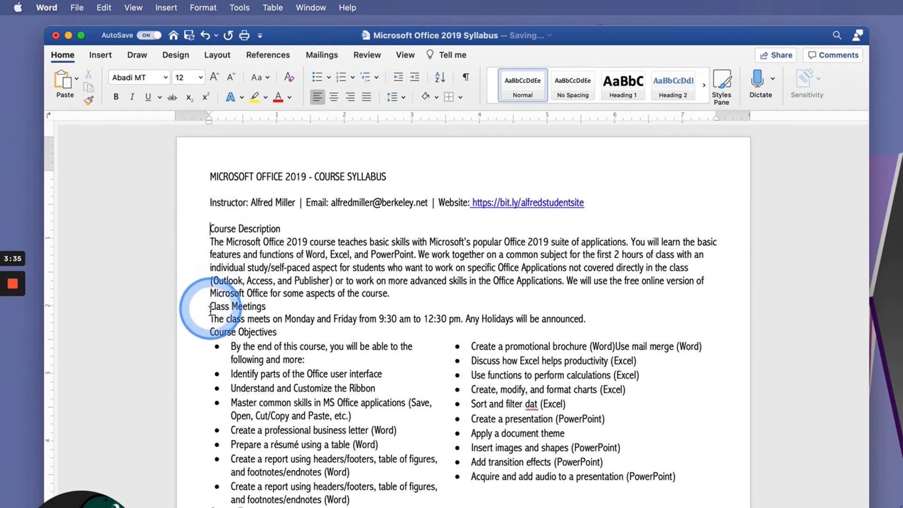
# Insert blank lines above the Class Meetings and Course Objectives headings
pyautogui.press('Return')
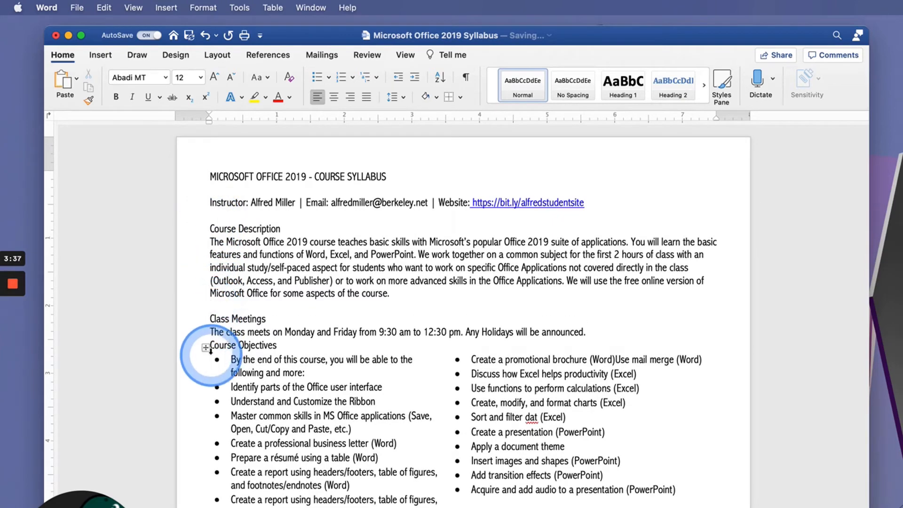
pyautogui.click(211, 346)
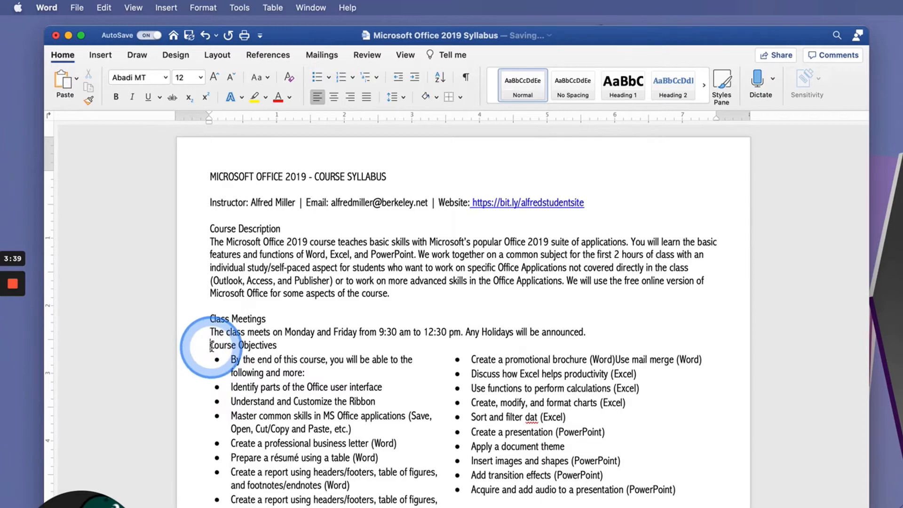
pyautogui.press('Return')
pyautogui.scroll(-2, 211, 332)
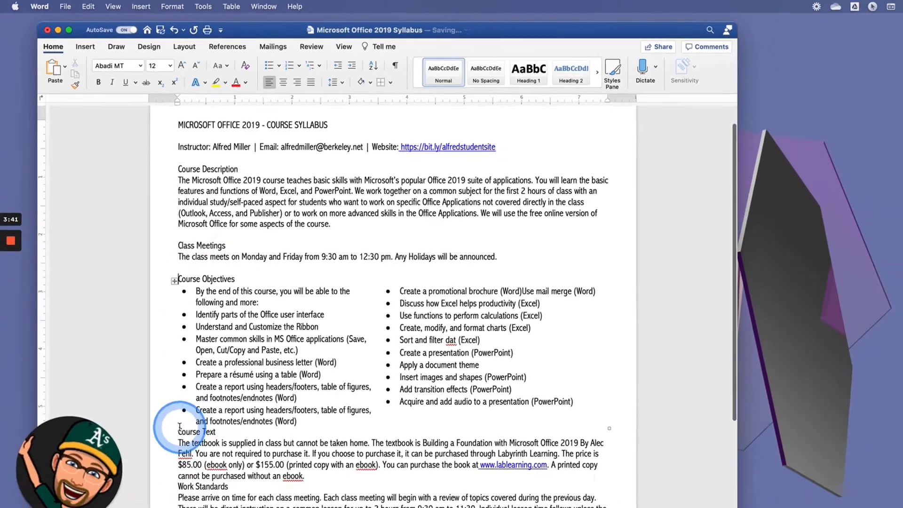
# Insert blank lines above the Course Text and Work Standards headings
pyautogui.click(179, 427)
pyautogui.press('Return')
pyautogui.scroll(-2, 193, 470)
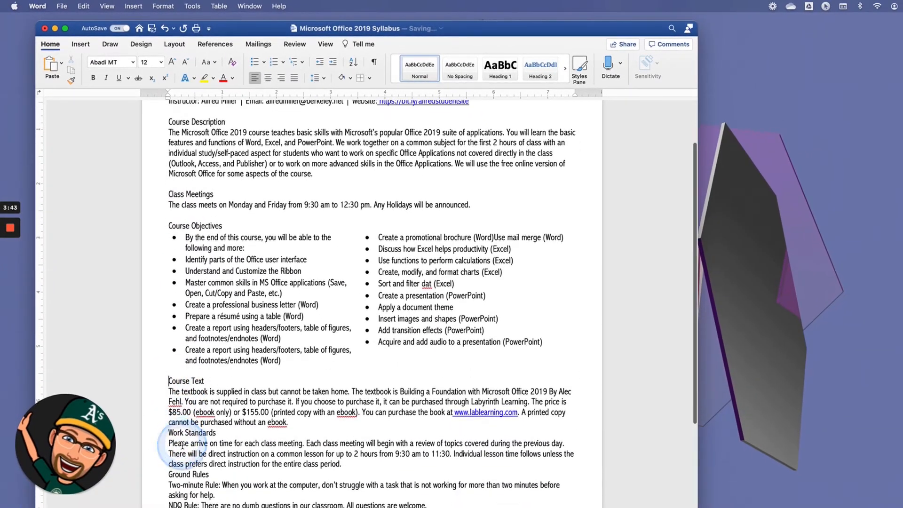
pyautogui.click(171, 433)
pyautogui.press('Return')
pyautogui.scroll(-2, 170, 437)
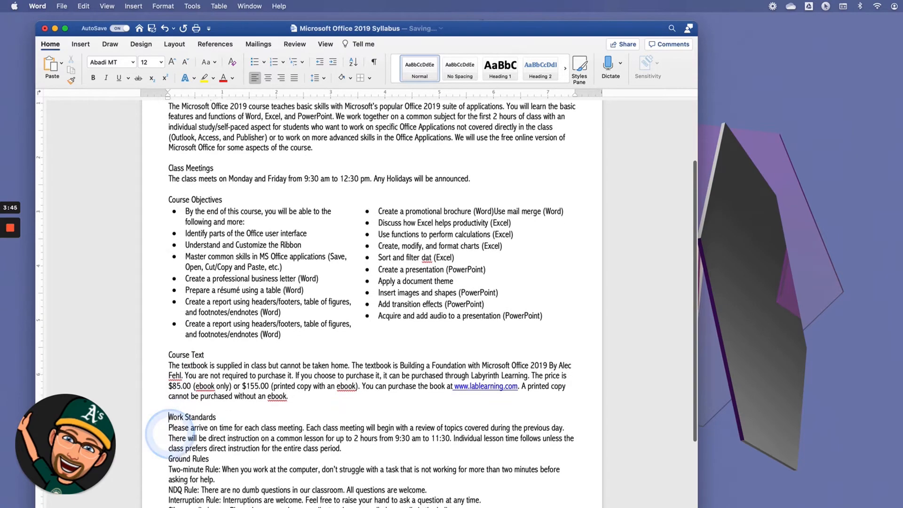
# Insert blank lines above the Ground Rules and Evaluation headings
pyautogui.click(170, 447)
pyautogui.press('Return')
pyautogui.scroll(-2, 169, 442)
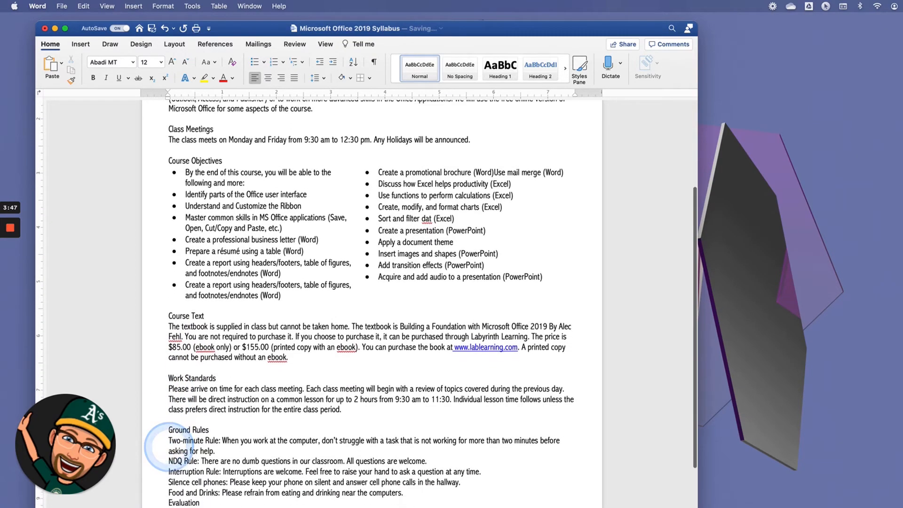
pyautogui.click(169, 469)
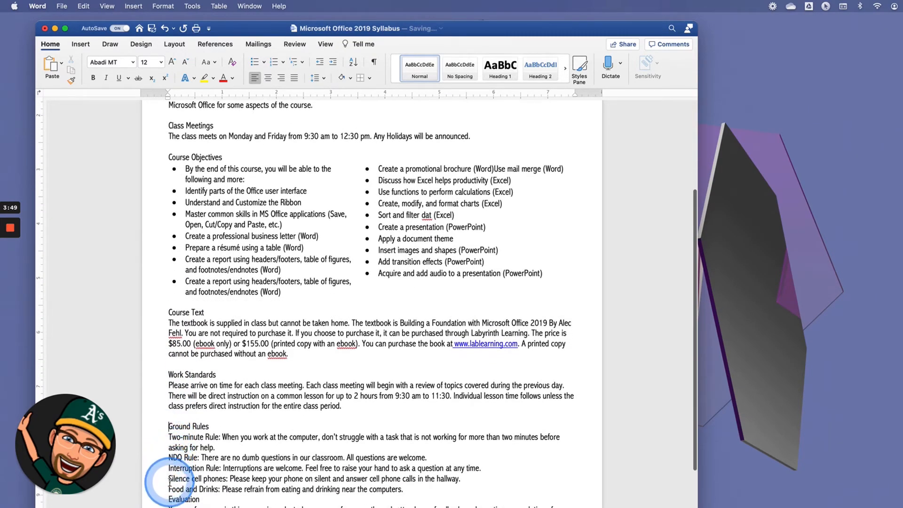
pyautogui.scroll(-3, 170, 482)
pyautogui.click(169, 469)
pyautogui.press('Return')
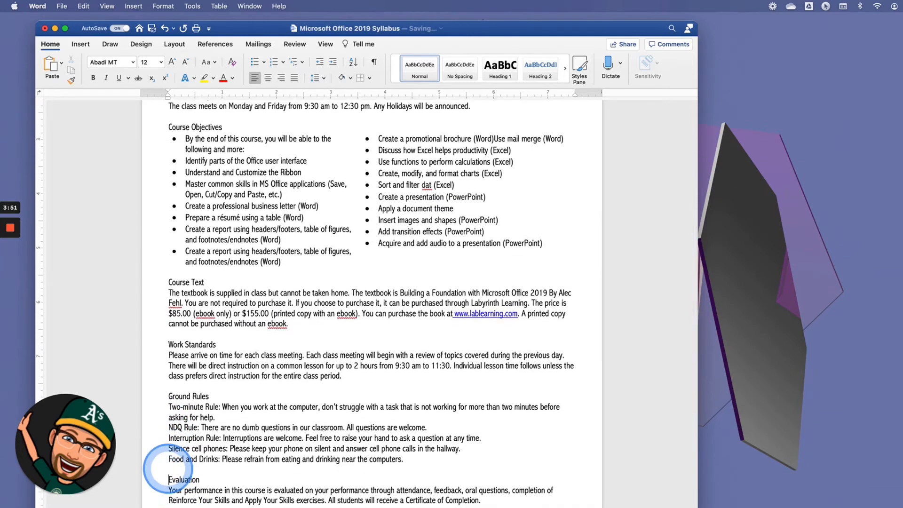
# Make the syllabus title bold and set its font size to 16 pt
pyautogui.scroll(15, 275, 402)
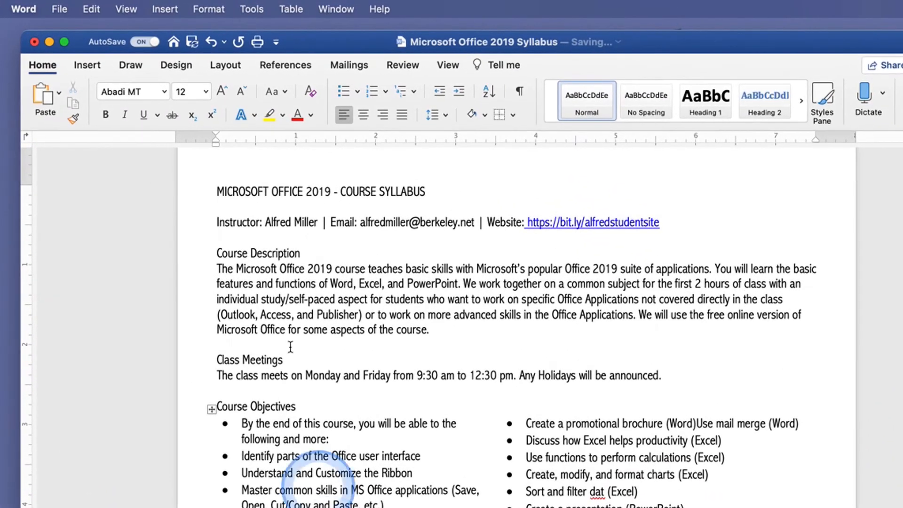
pyautogui.moveTo(216, 191); pyautogui.dragTo(410, 196)
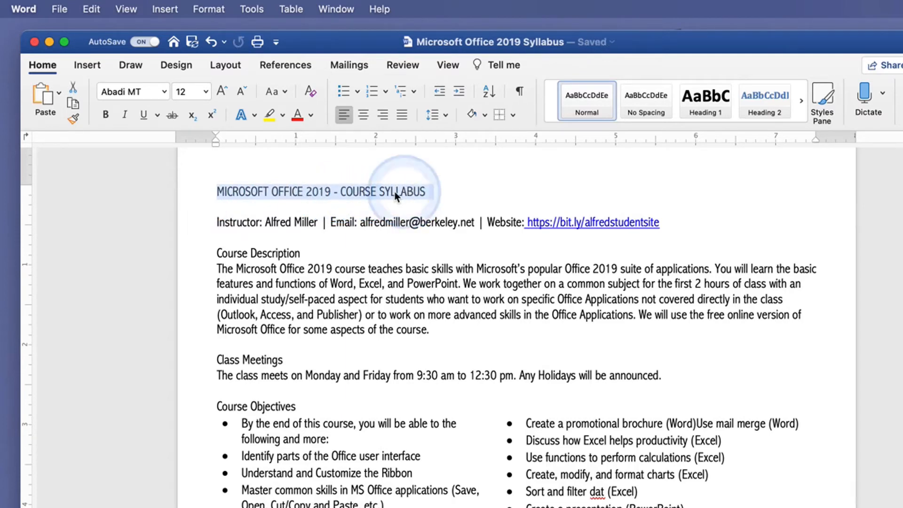
pyautogui.click(106, 121)
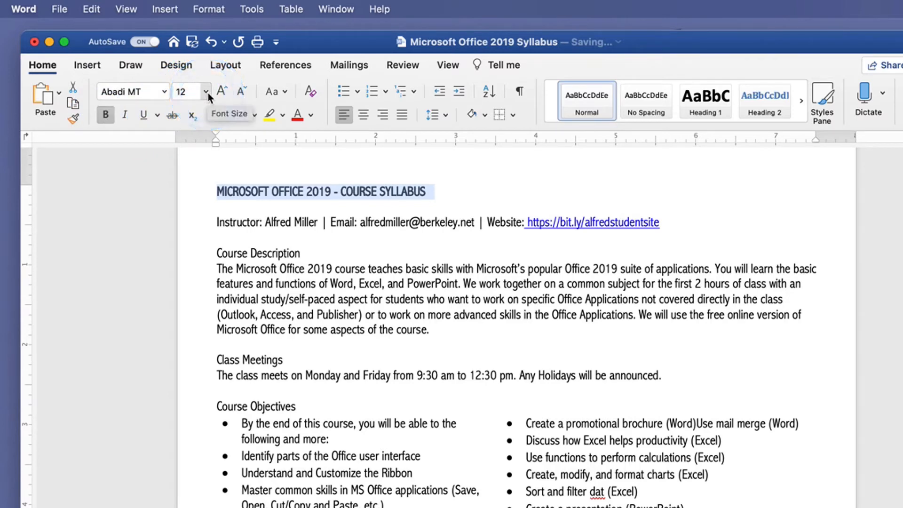
pyautogui.click(207, 93)
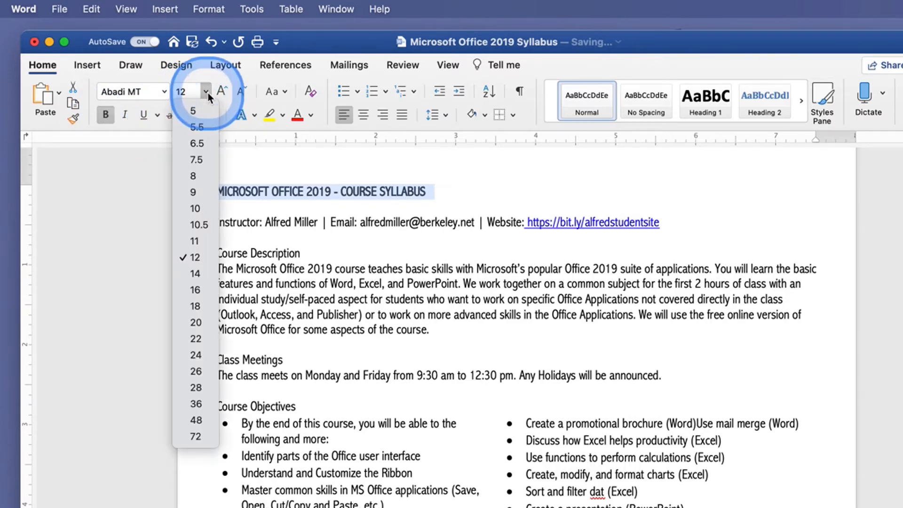
pyautogui.click(196, 290)
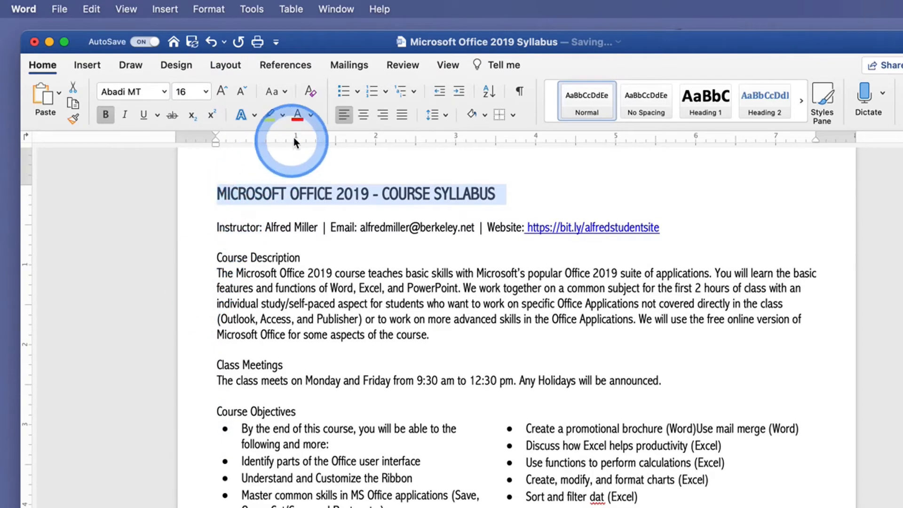
# Color the syllabus title green and center it on the page
pyautogui.click(311, 115)
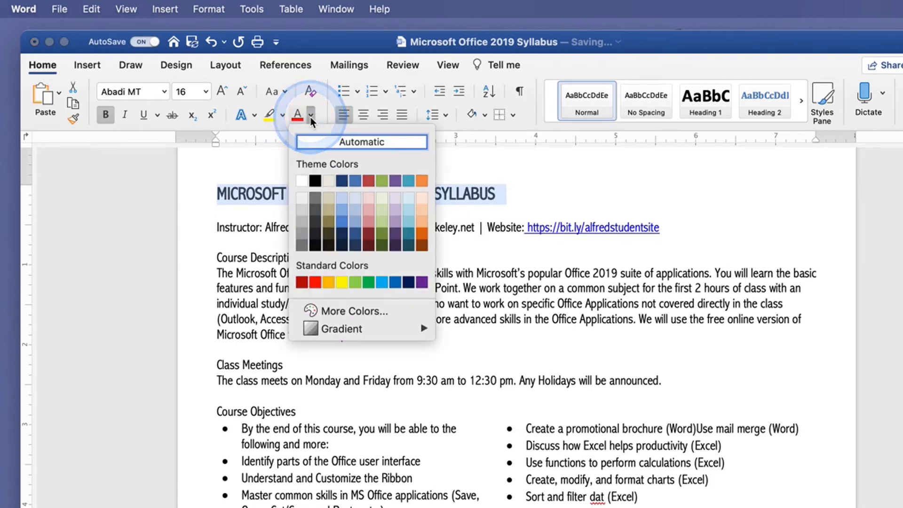
pyautogui.click(368, 283)
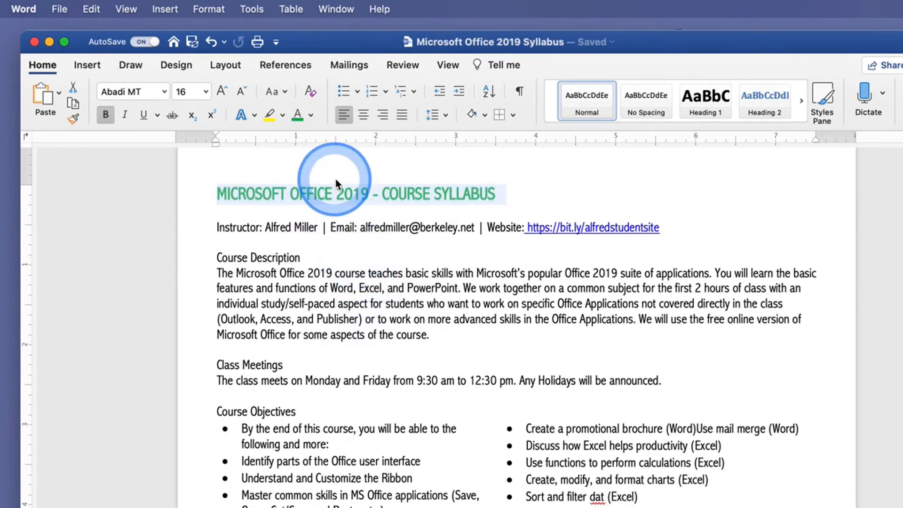
pyautogui.click(365, 117)
pyautogui.click(397, 244)
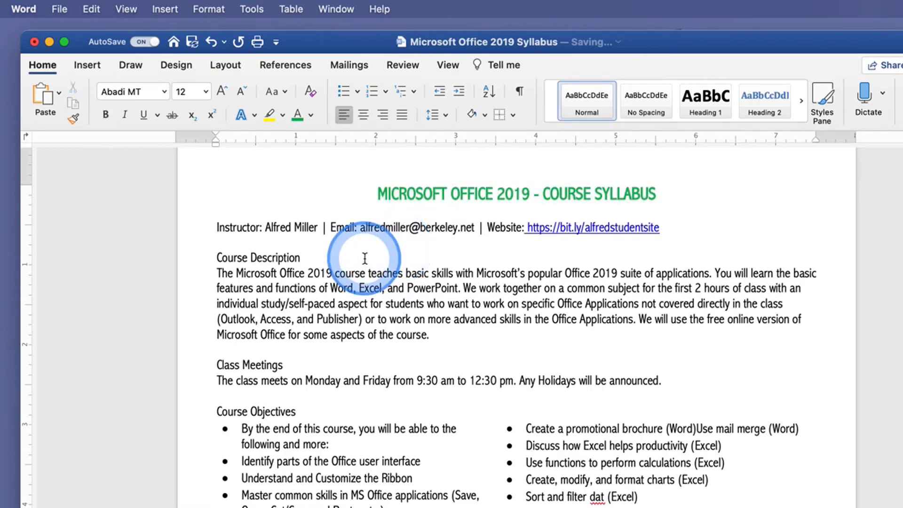
# Turn the paragraph under Work Standards into a bulleted list
pyautogui.scroll(-3, 367, 270)
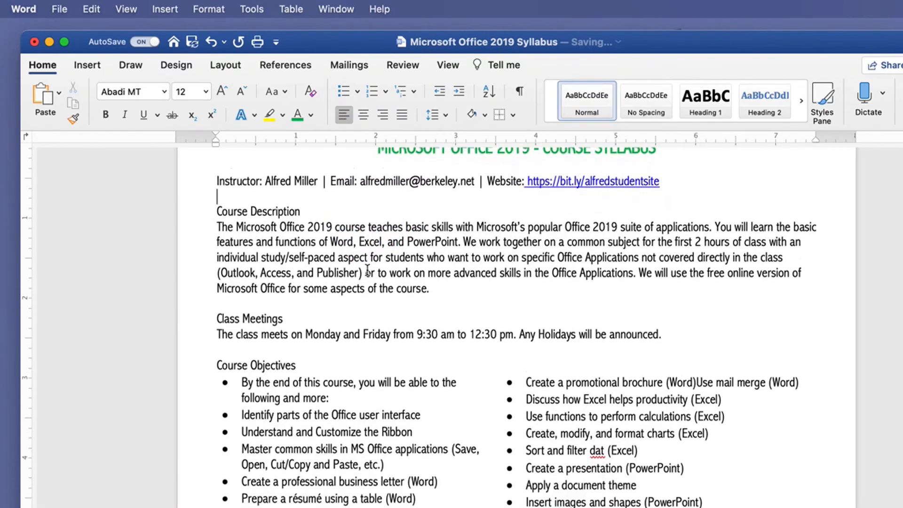
pyautogui.scroll(-8, 367, 270)
pyautogui.scroll(4, 329, 282)
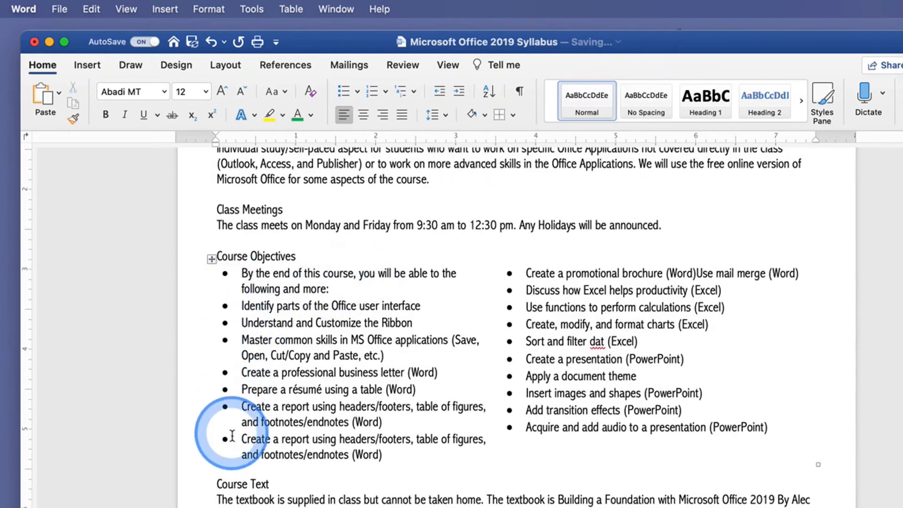
pyautogui.scroll(-6, 263, 432)
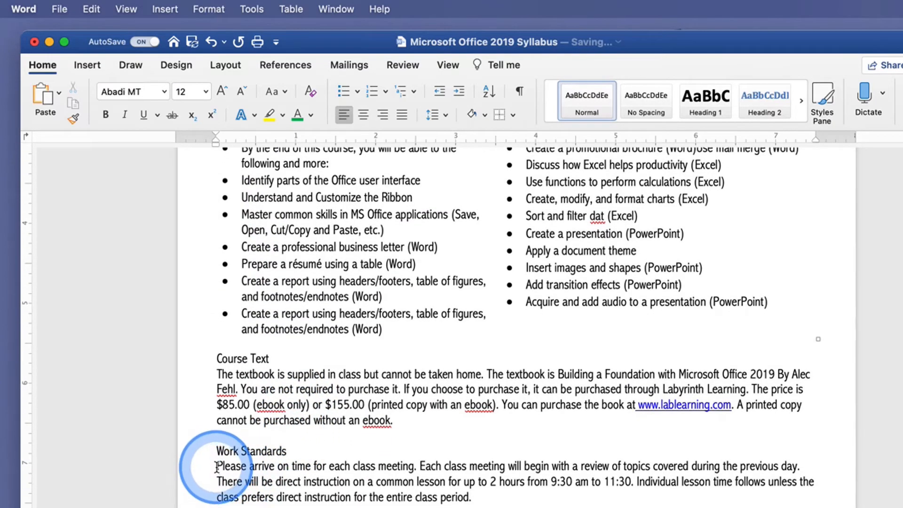
pyautogui.moveTo(216, 467); pyautogui.dragTo(253, 495)
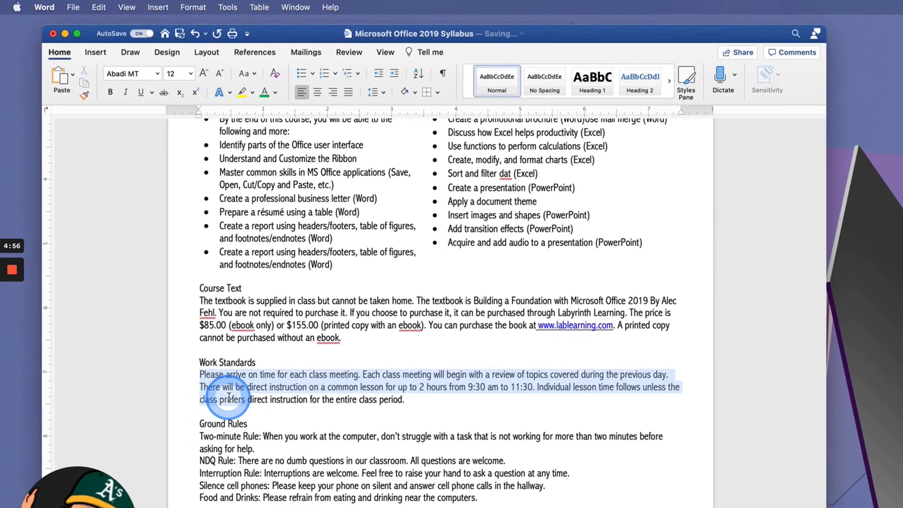
pyautogui.moveTo(229, 397); pyautogui.dragTo(230, 401)
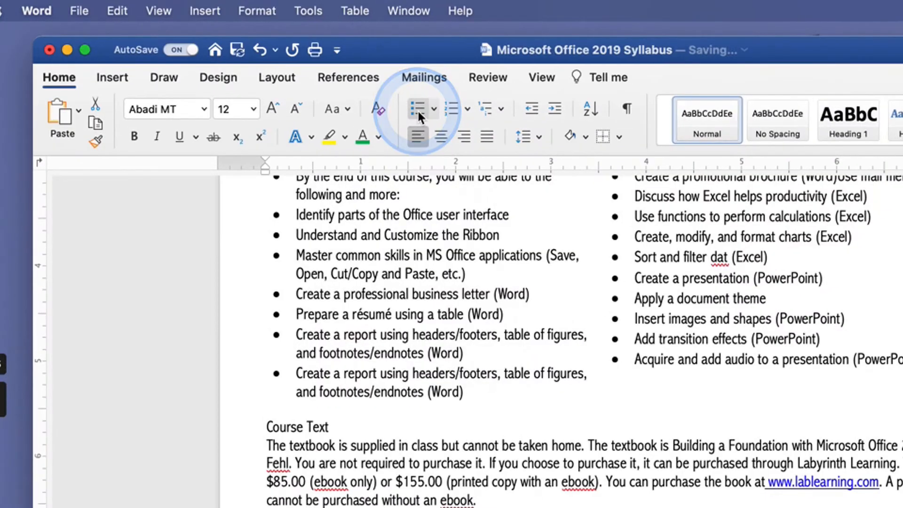
pyautogui.click(417, 109)
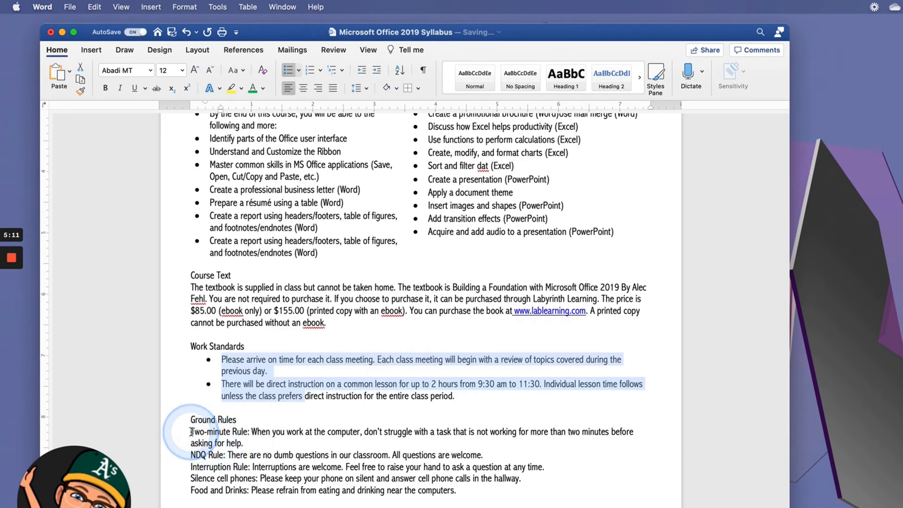
# Turn the lines under Ground Rules into a bulleted list
pyautogui.moveTo(191, 432); pyautogui.dragTo(316, 489)
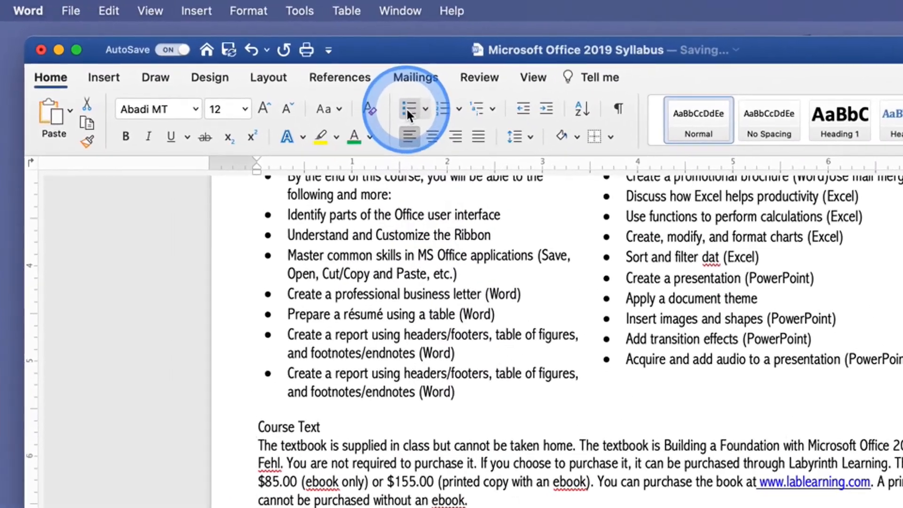
pyautogui.click(288, 70)
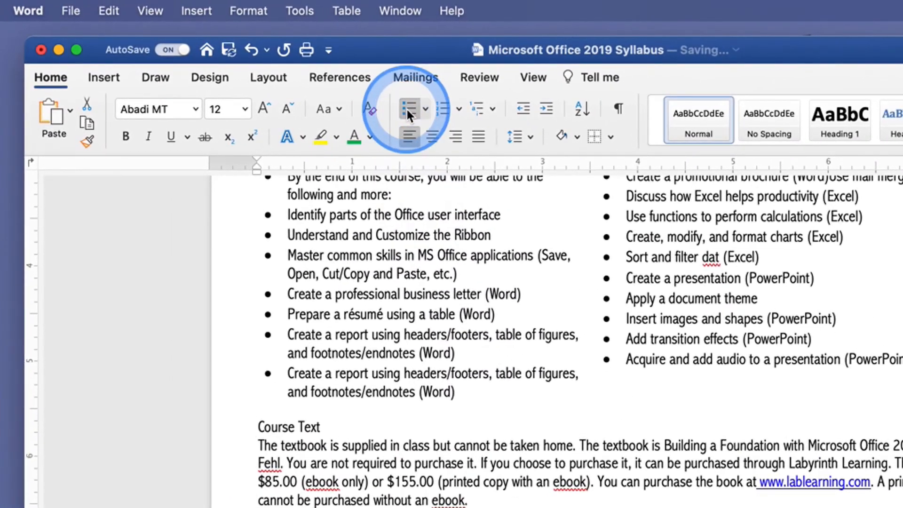
pyautogui.scroll(10, 484, 423)
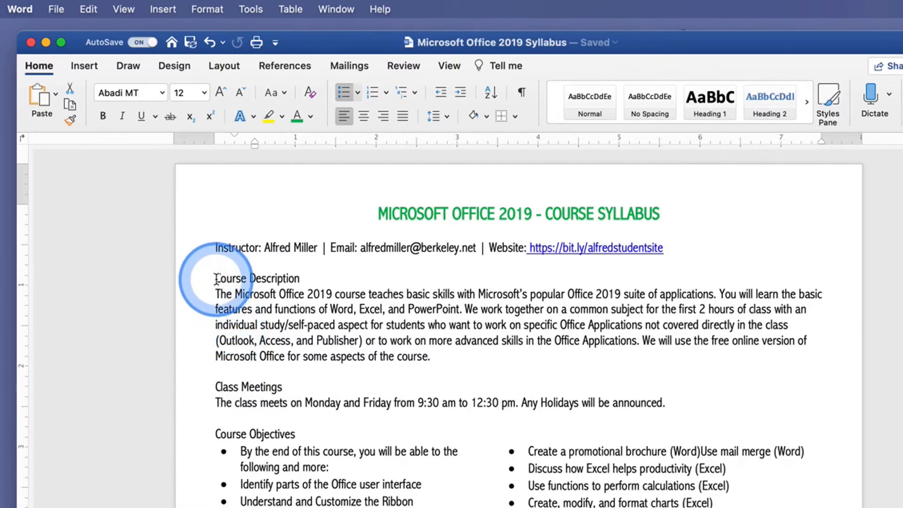
# Make the Course Description heading bold and green
pyautogui.moveTo(215, 277); pyautogui.dragTo(281, 280)
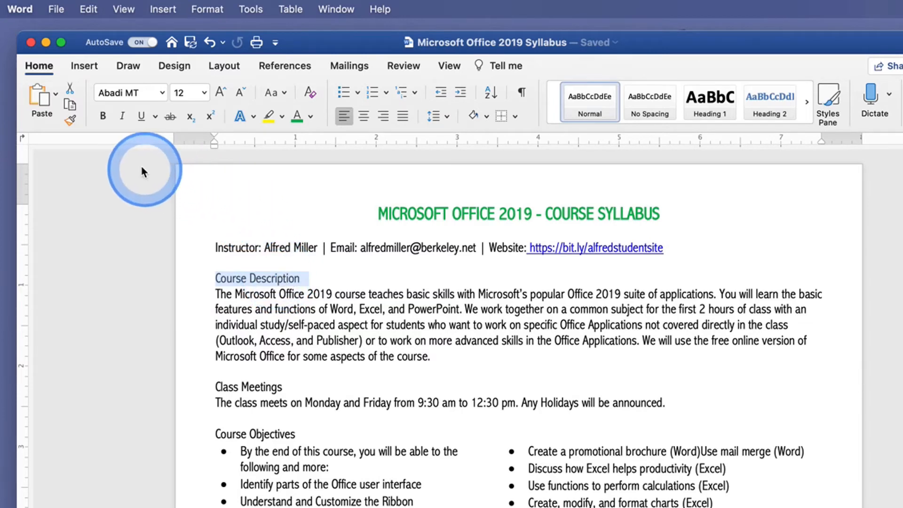
pyautogui.click(103, 116)
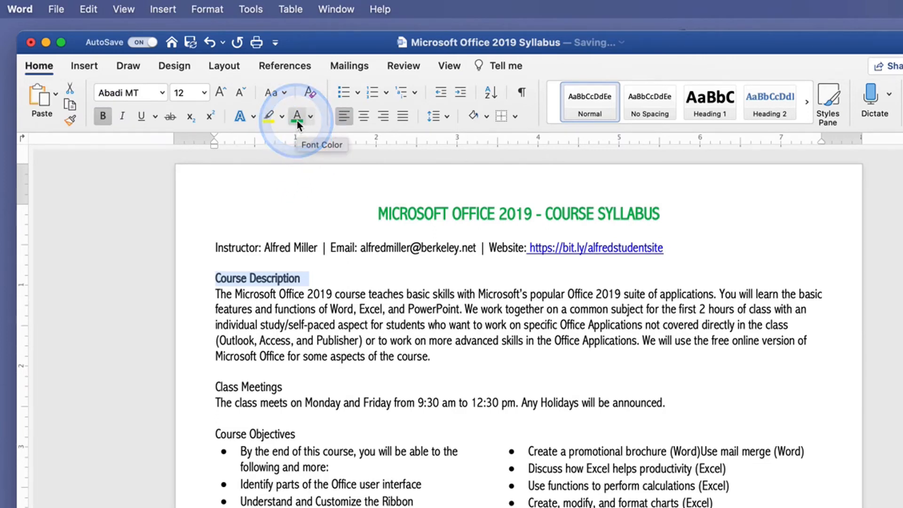
pyautogui.click(309, 118)
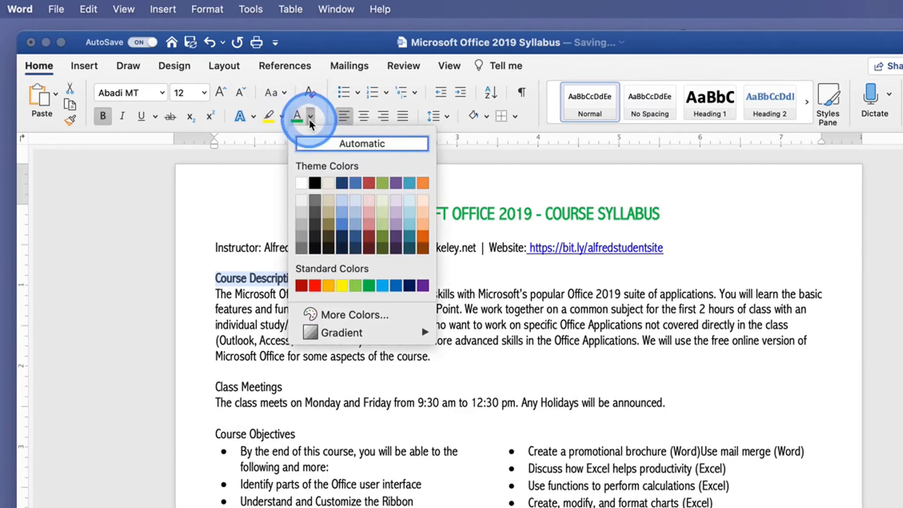
pyautogui.click(369, 285)
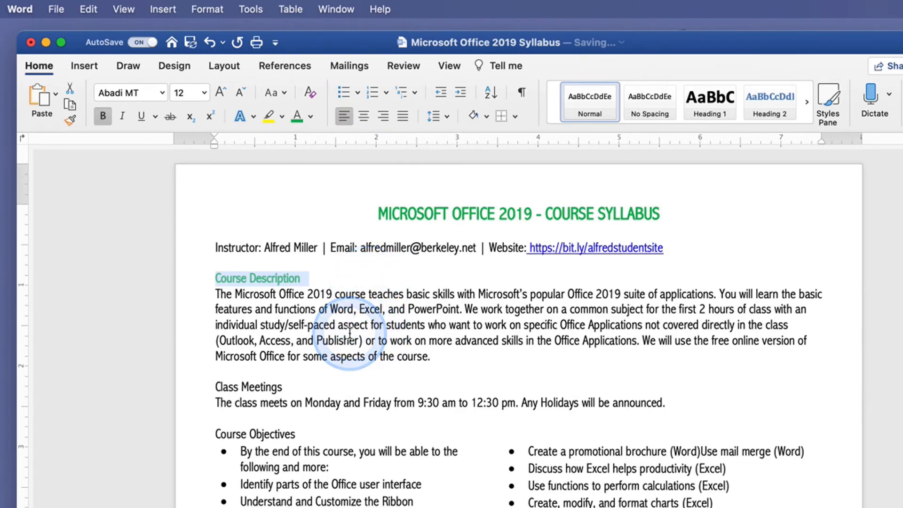
pyautogui.click(335, 327)
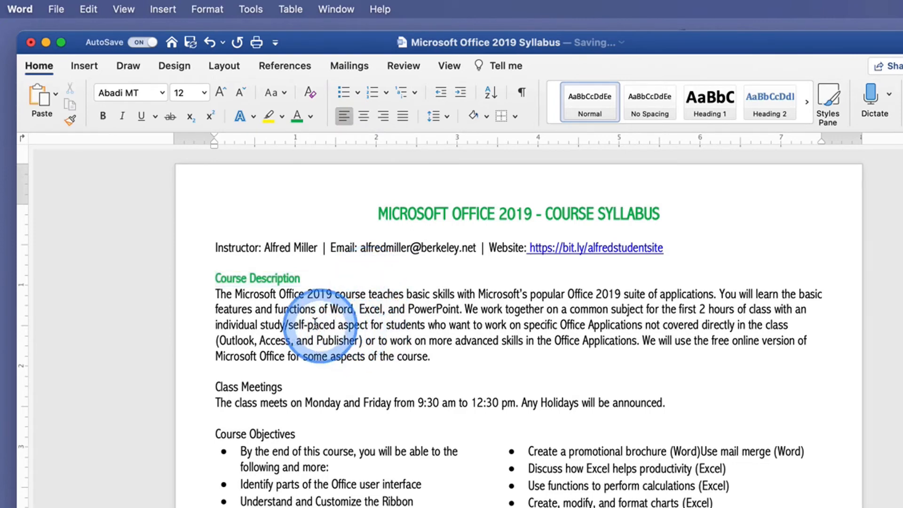
# Copy the Course Description heading's formatting onto the Class Meetings and Course Objectives headings with Format Painter
pyautogui.click(266, 277)
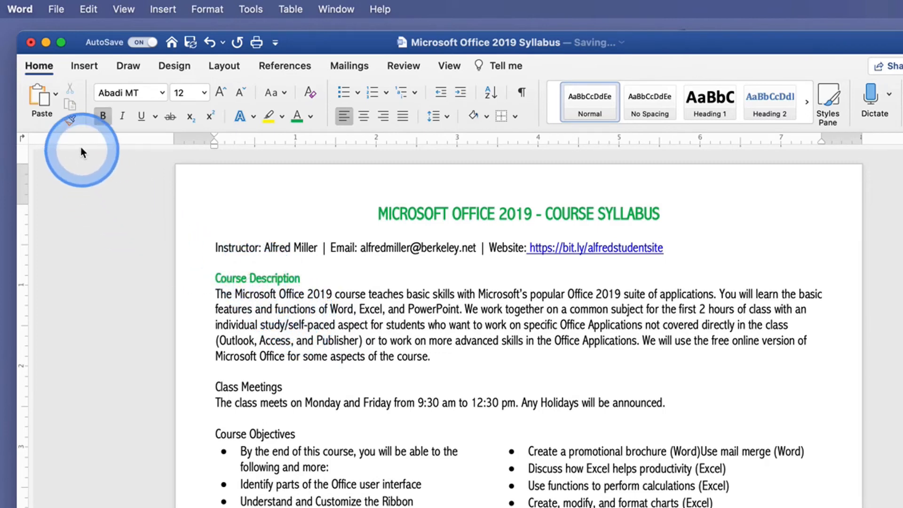
pyautogui.click(71, 125)
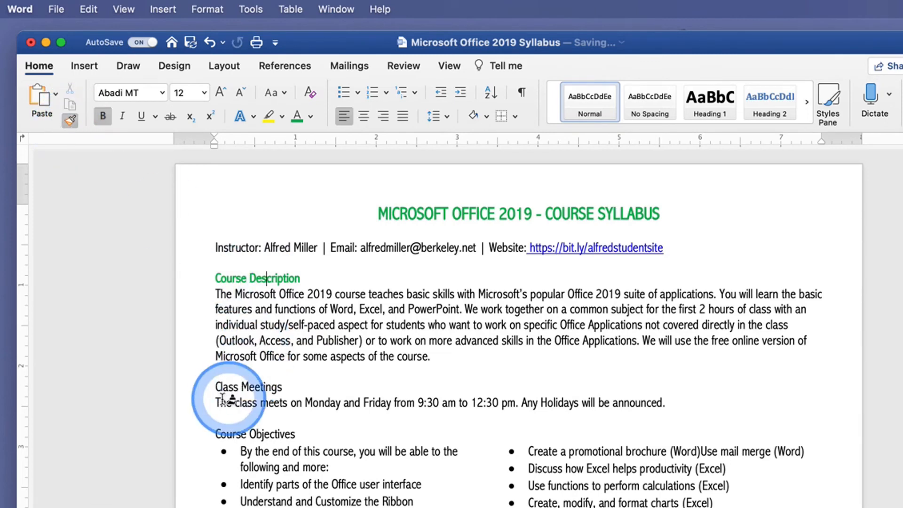
pyautogui.moveTo(213, 389); pyautogui.dragTo(273, 387)
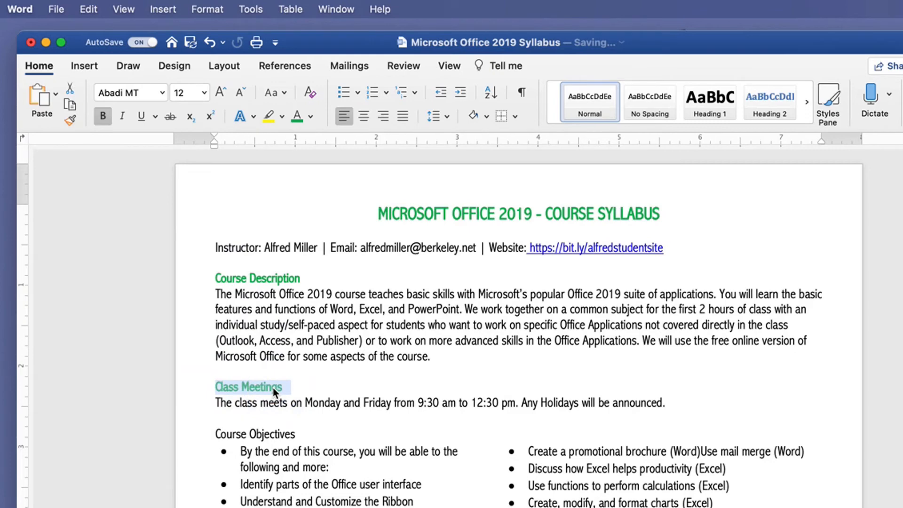
pyautogui.click(272, 388)
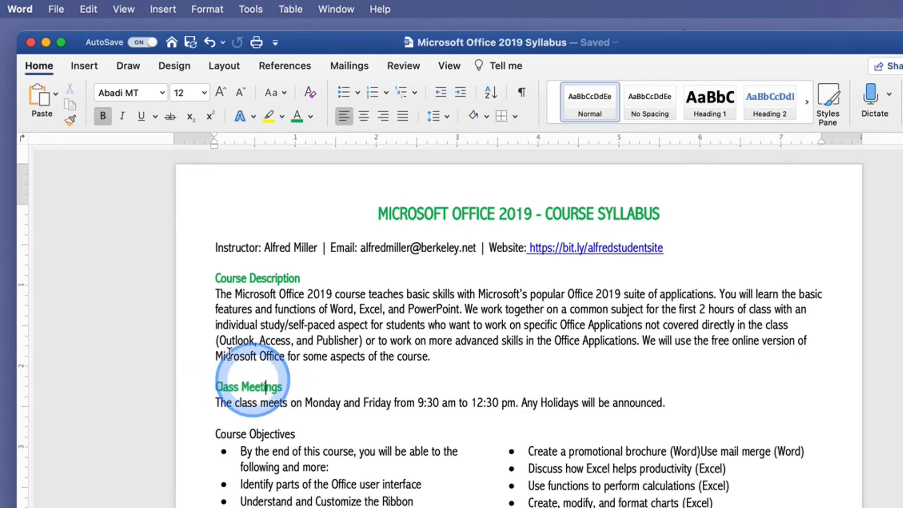
pyautogui.click(70, 119)
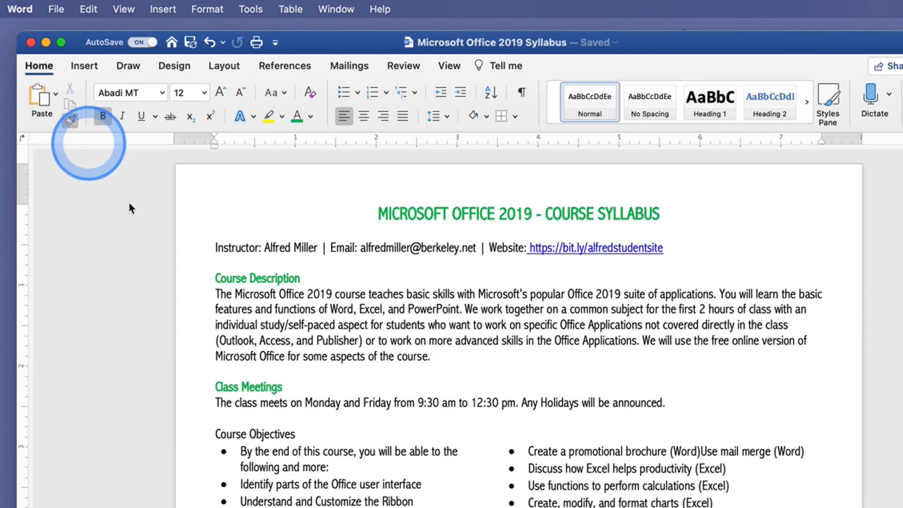
pyautogui.moveTo(211, 432); pyautogui.dragTo(284, 434)
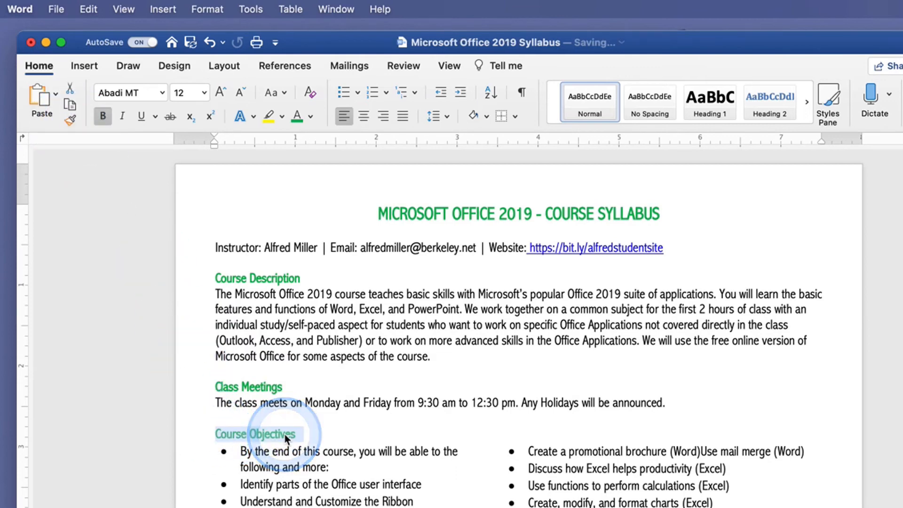
# Copy the Course Objectives heading's formatting onto the Course Text heading with Format Painter
pyautogui.scroll(-5, 284, 434)
pyautogui.scroll(-3, 285, 434)
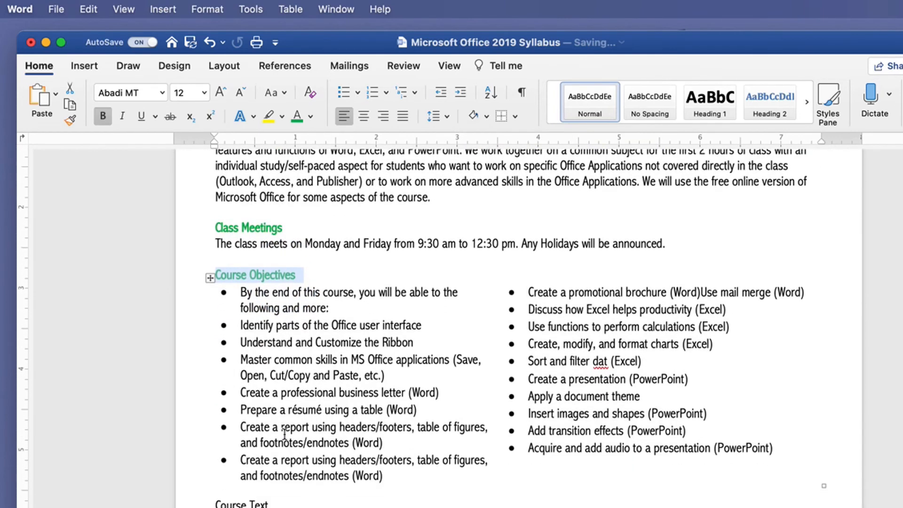
pyautogui.click(260, 280)
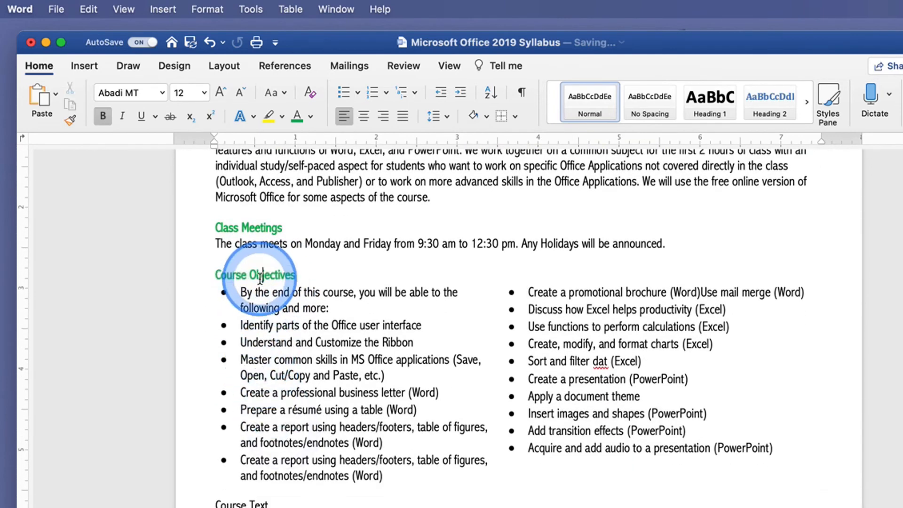
pyautogui.click(70, 121)
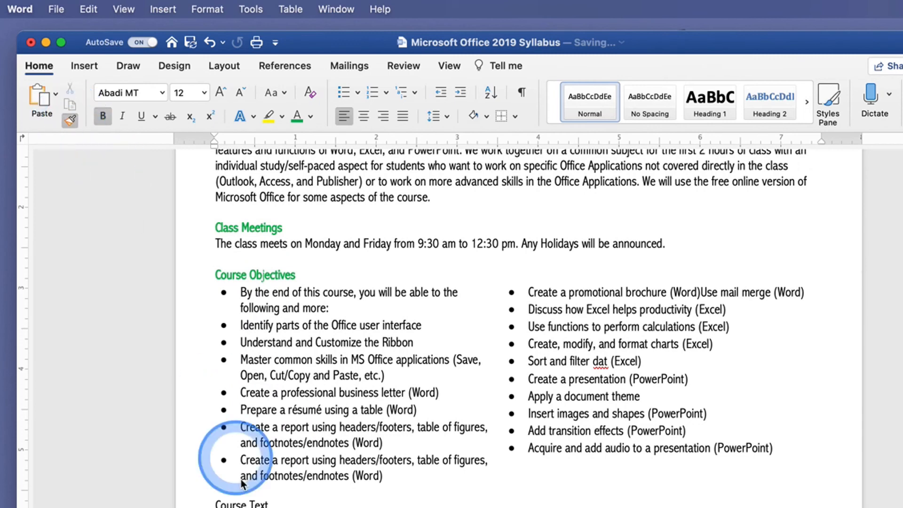
pyautogui.moveTo(211, 503); pyautogui.dragTo(265, 504)
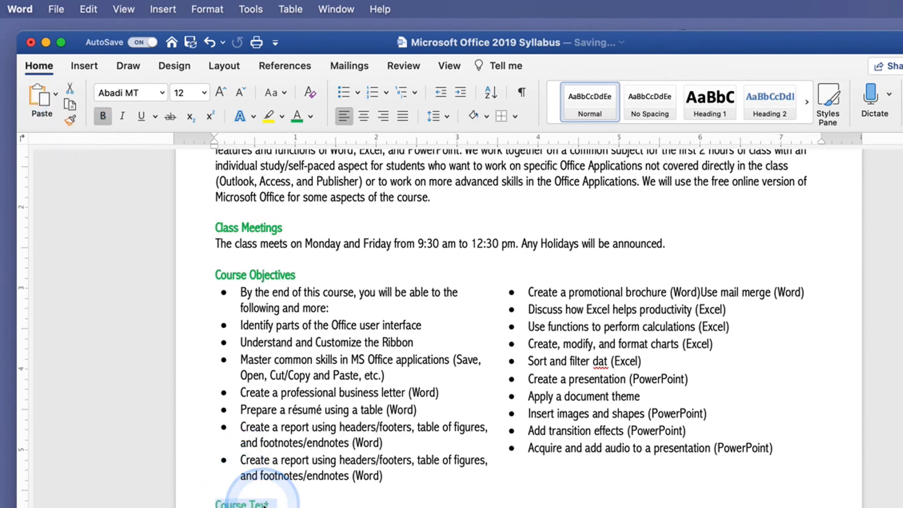
# Center the Instructor line under the title
pyautogui.scroll(5, 414, 467)
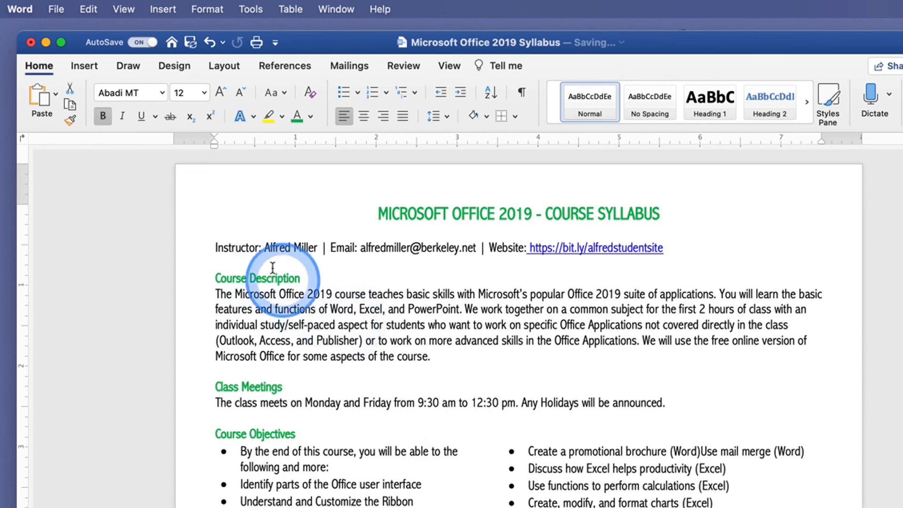
pyautogui.click(235, 246)
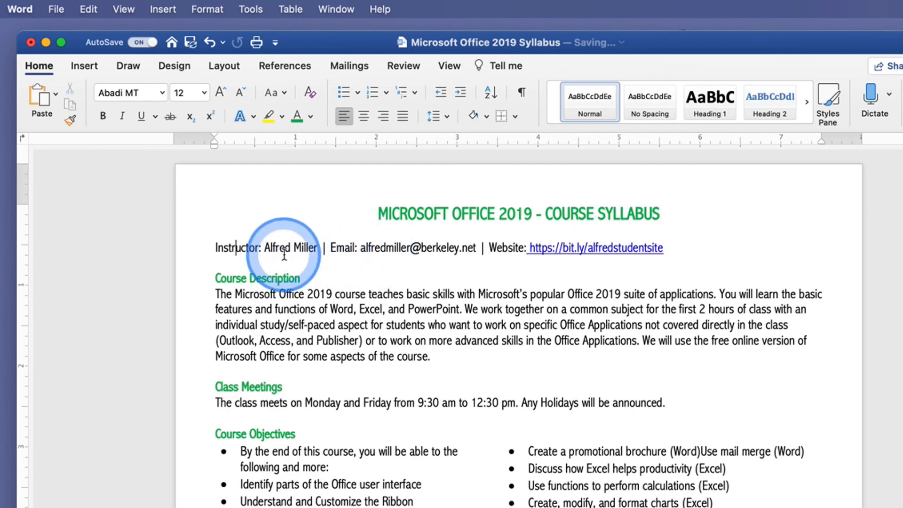
pyautogui.click(365, 122)
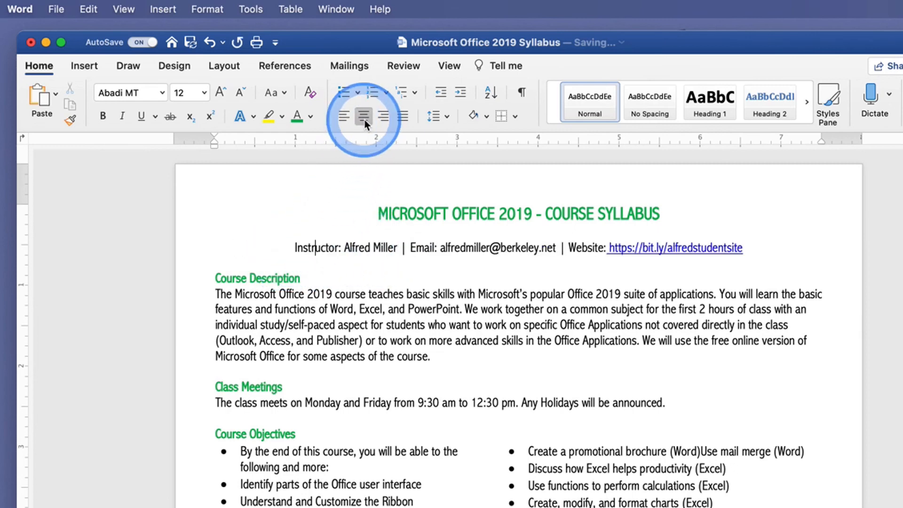